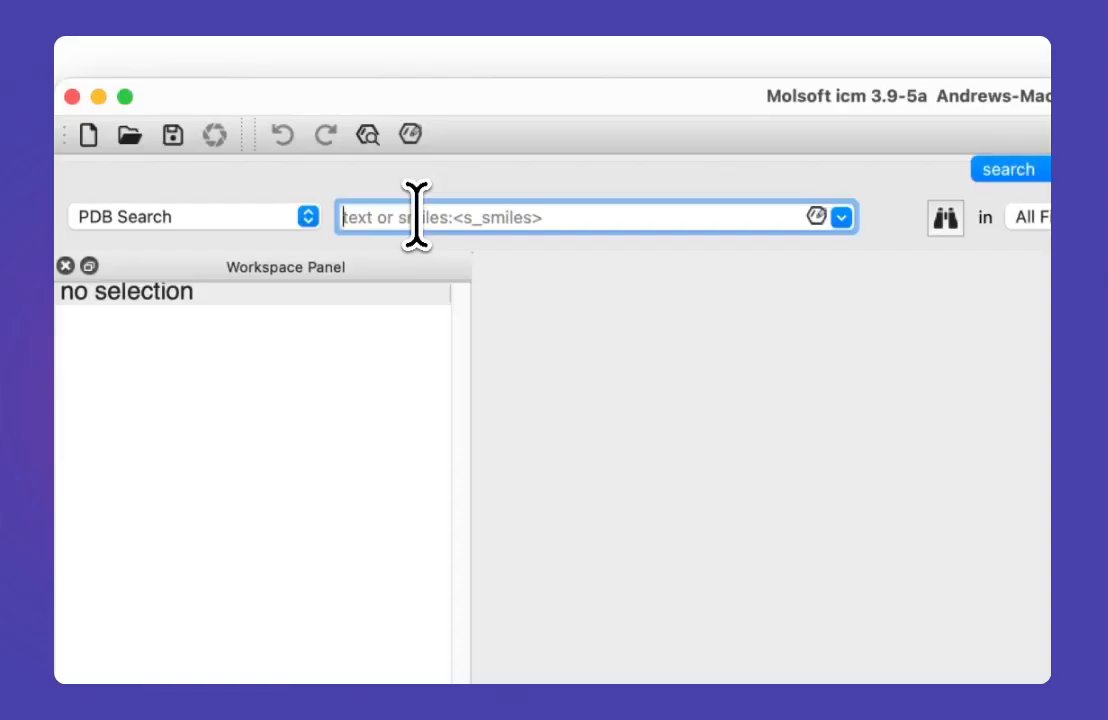
Step: Search the PDB for entry 6oim and load its crystal structure
type("6oim")
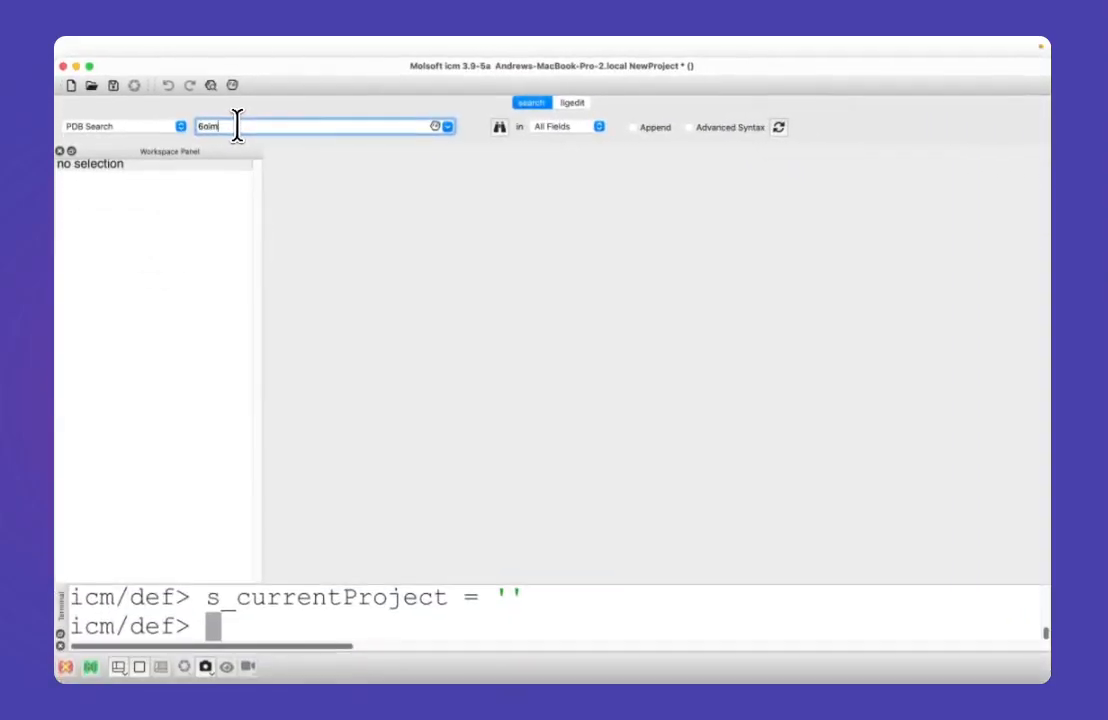
left_click(499, 128)
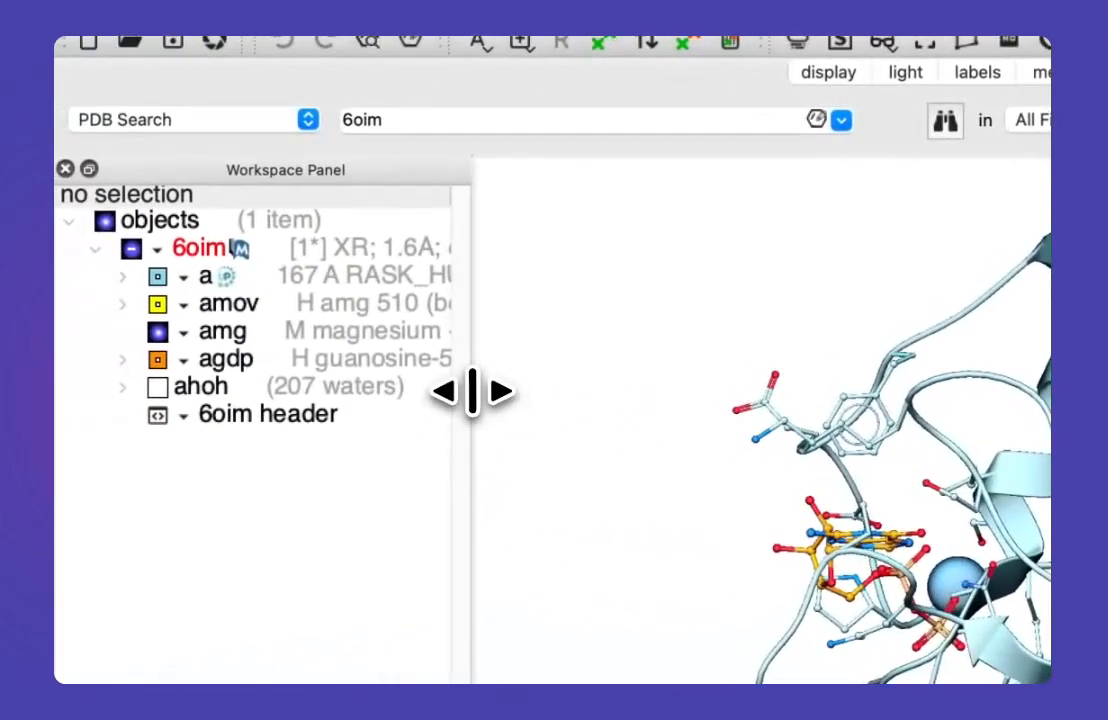
left_click_drag(471, 390, 631, 413)
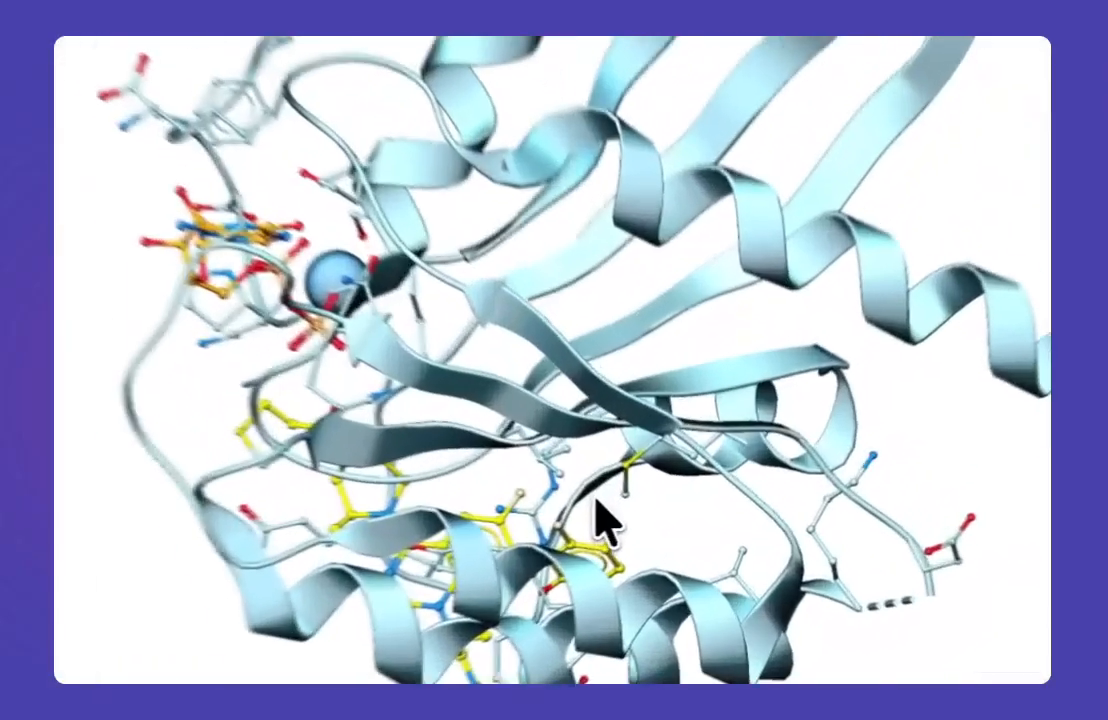
left_click_drag(597, 501, 799, 240)
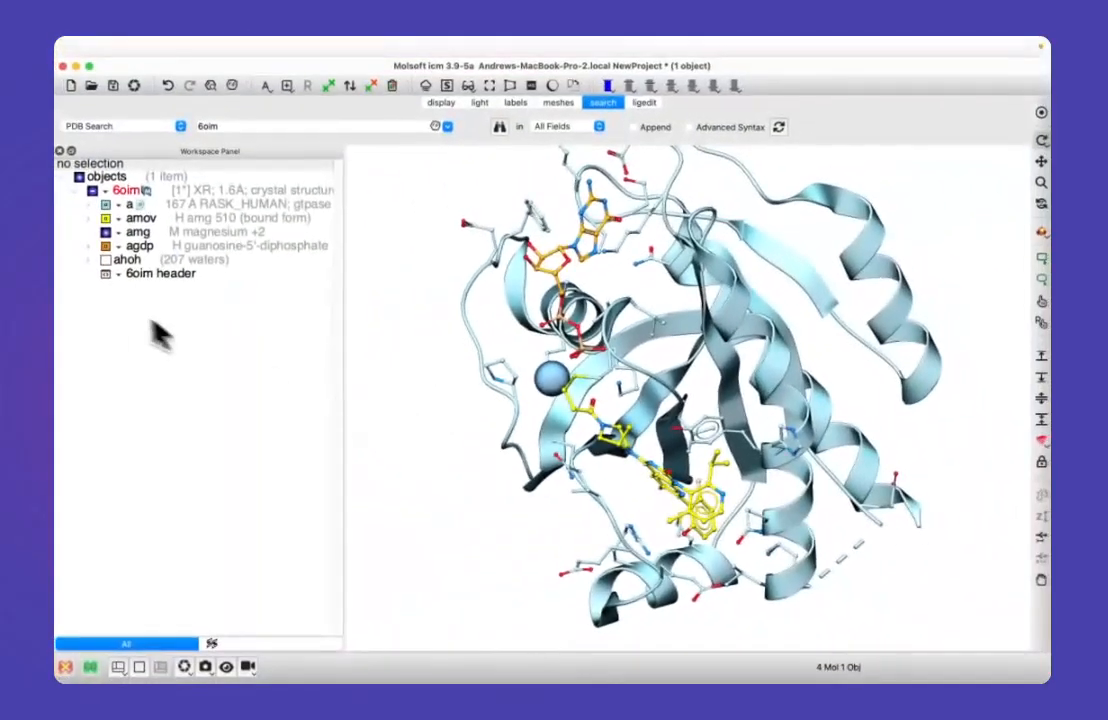
Step: Show the 2D chemical structures of the guanosine-5'-diphosphate (agdp) and AMG 510 (amov) ligands
left_click(90, 246)
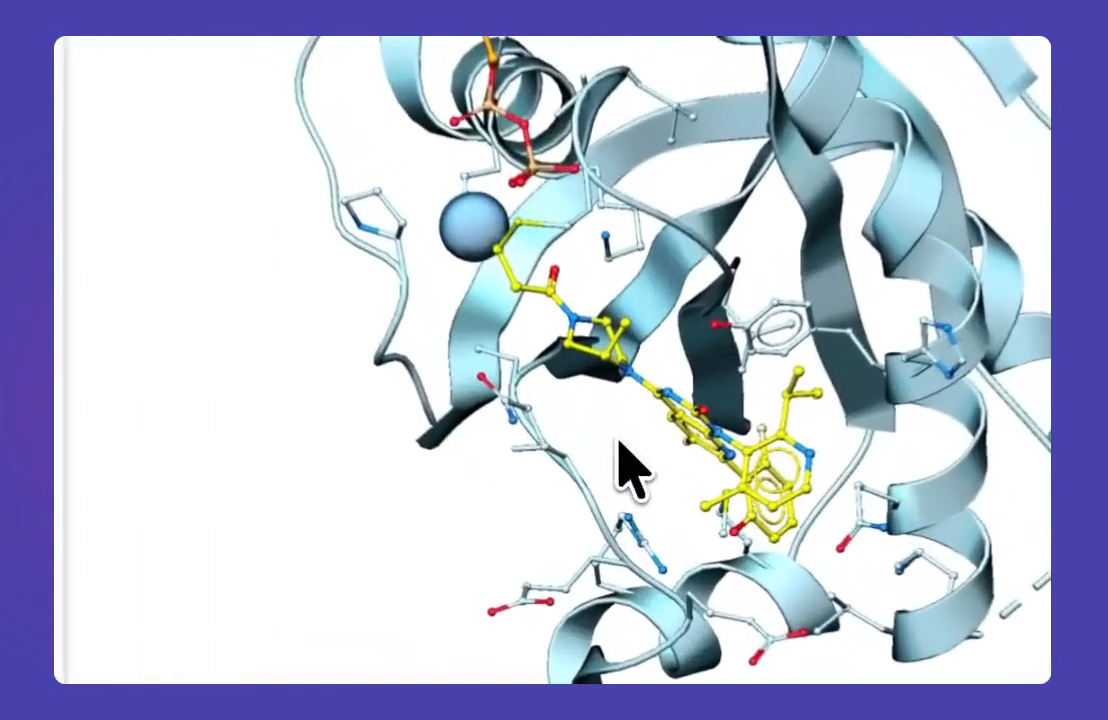
left_click_drag(624, 481, 583, 431)
left_click_drag(543, 338, 660, 336)
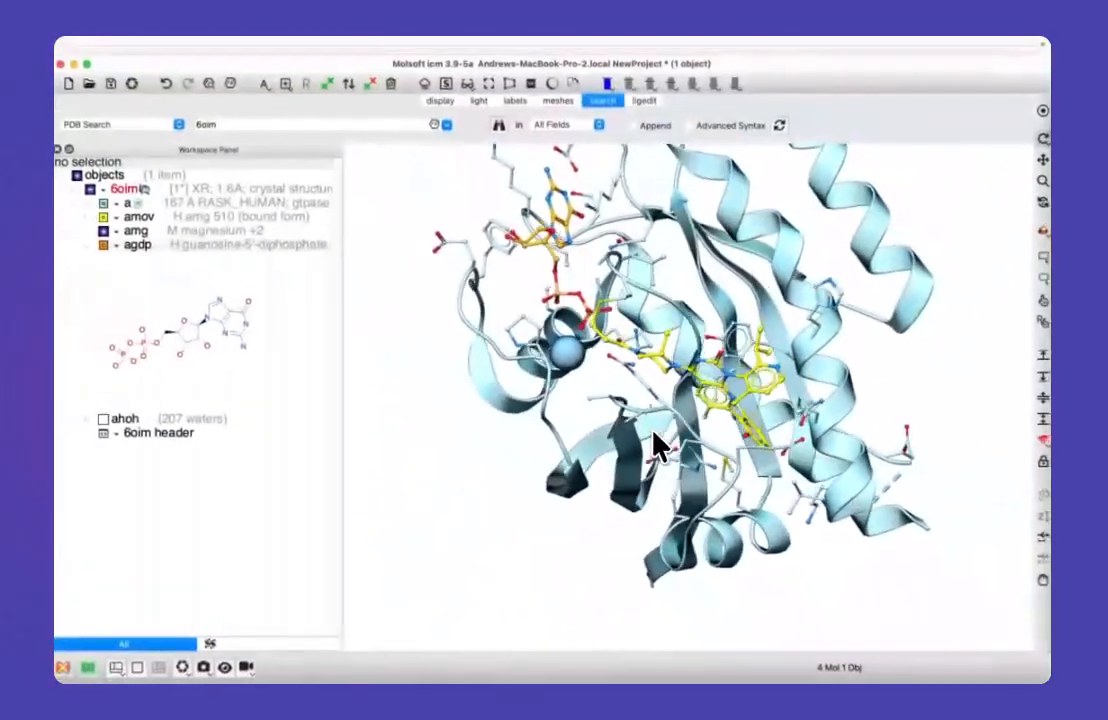
left_click_drag(657, 440, 635, 460)
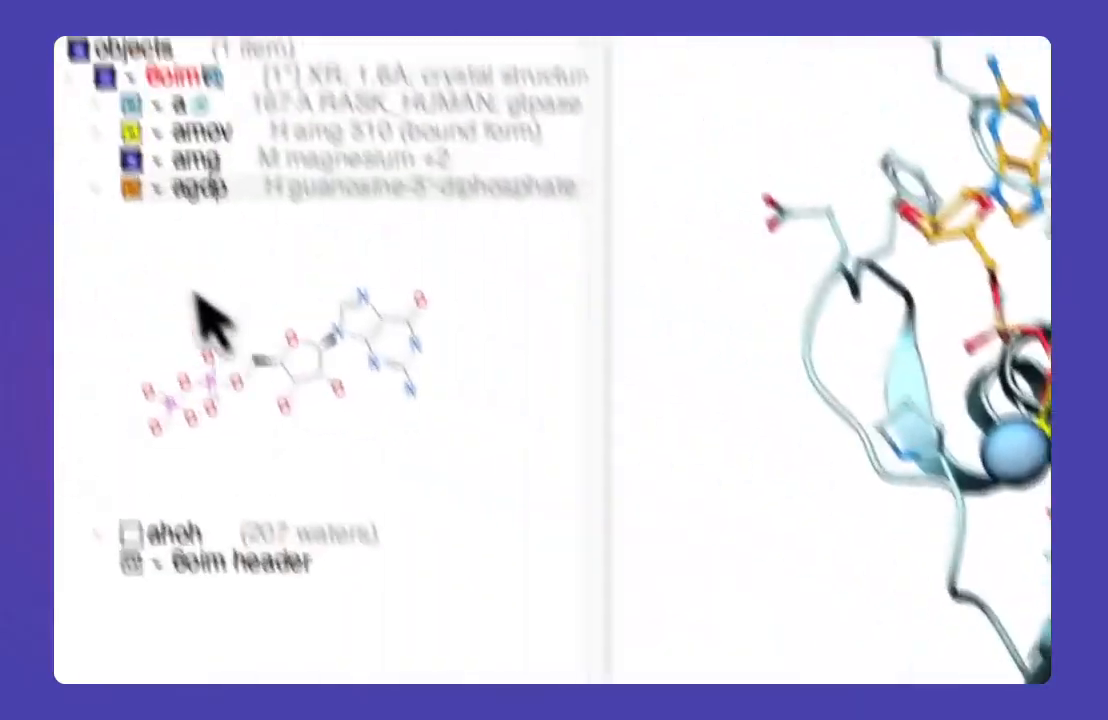
left_click(123, 252)
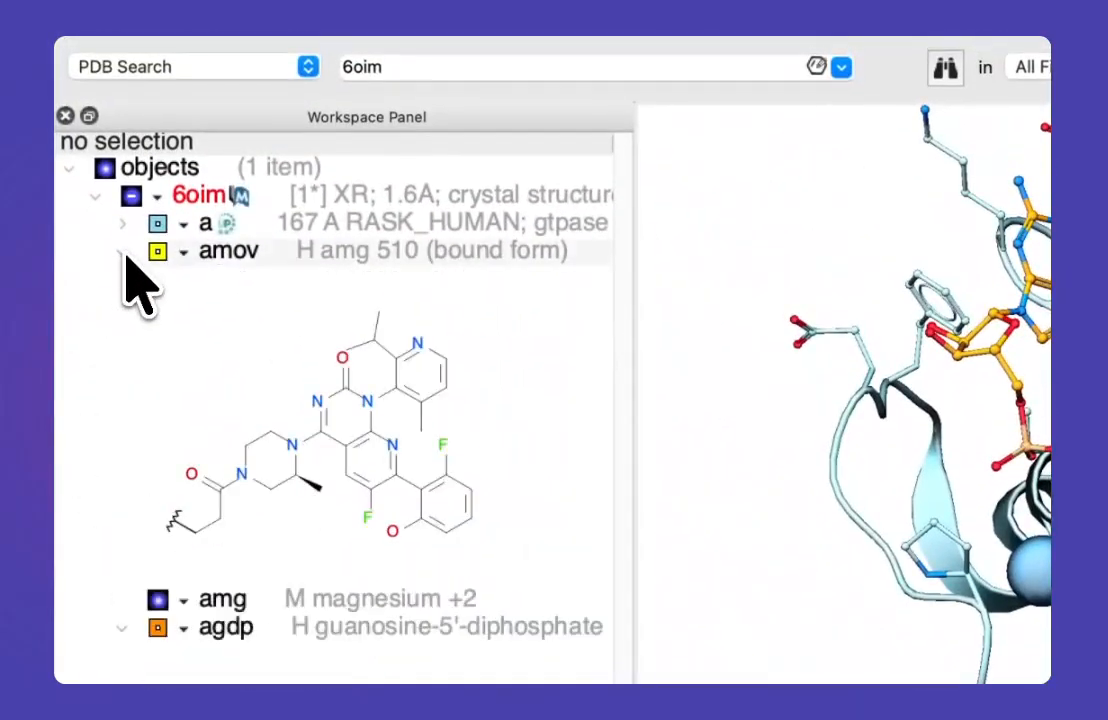
Step: Select the AMG 510 ligand (amov), centre the view on it and clear the selection
left_click(279, 254)
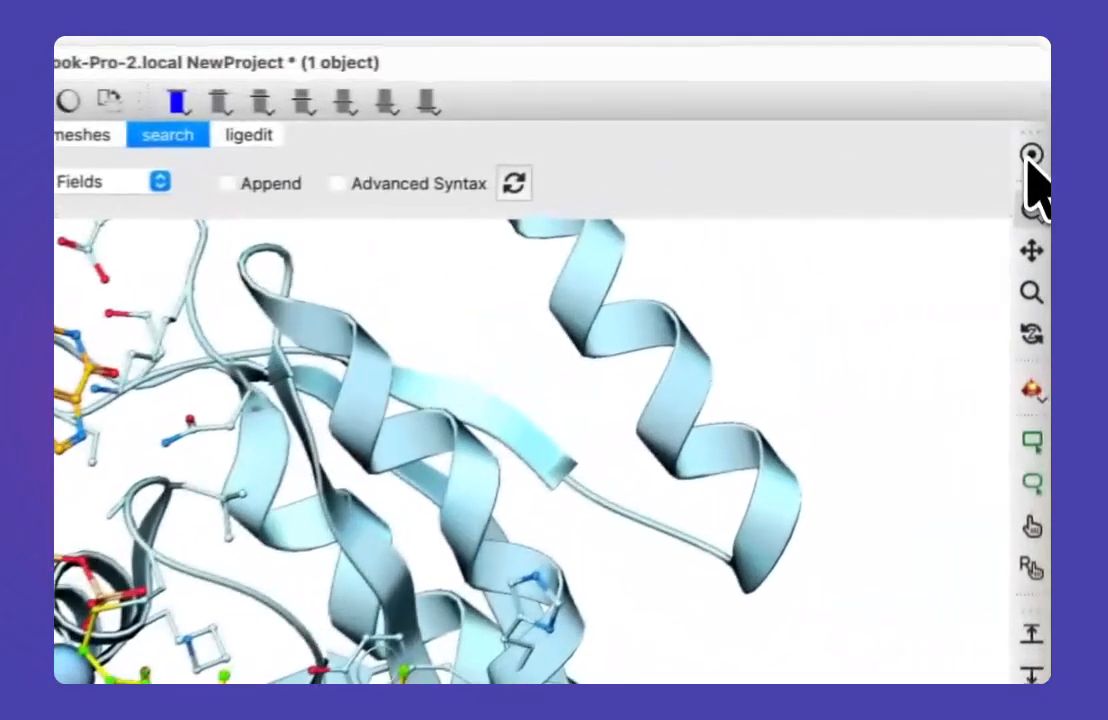
left_click(1029, 160)
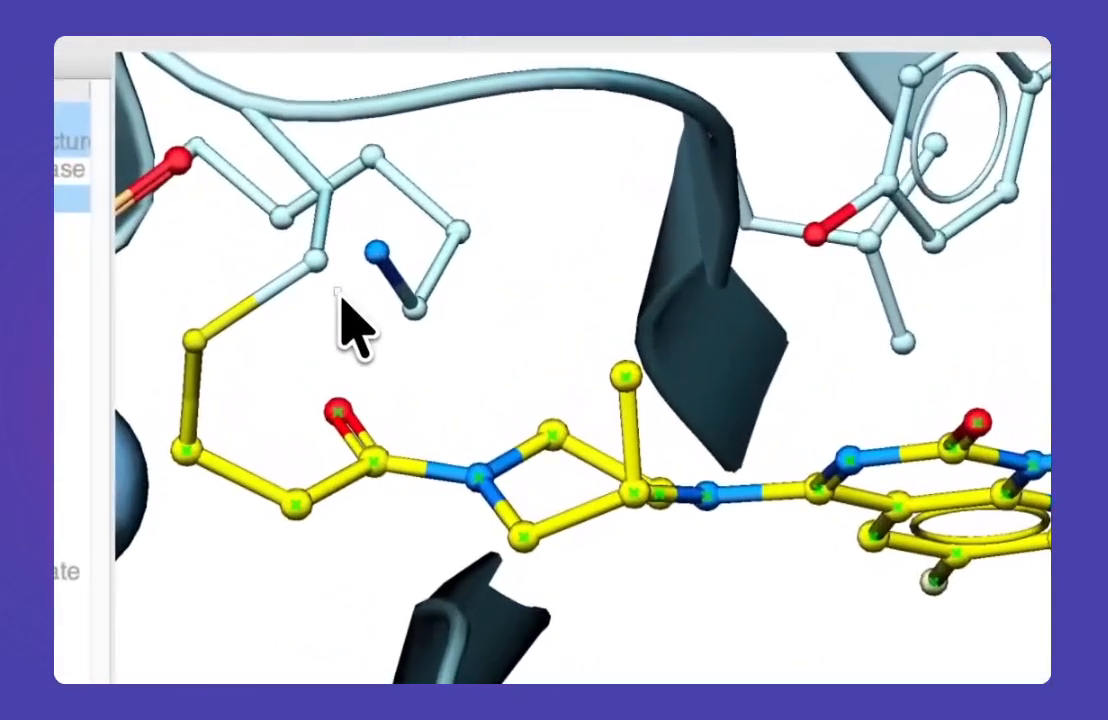
left_click_drag(333, 288, 353, 320)
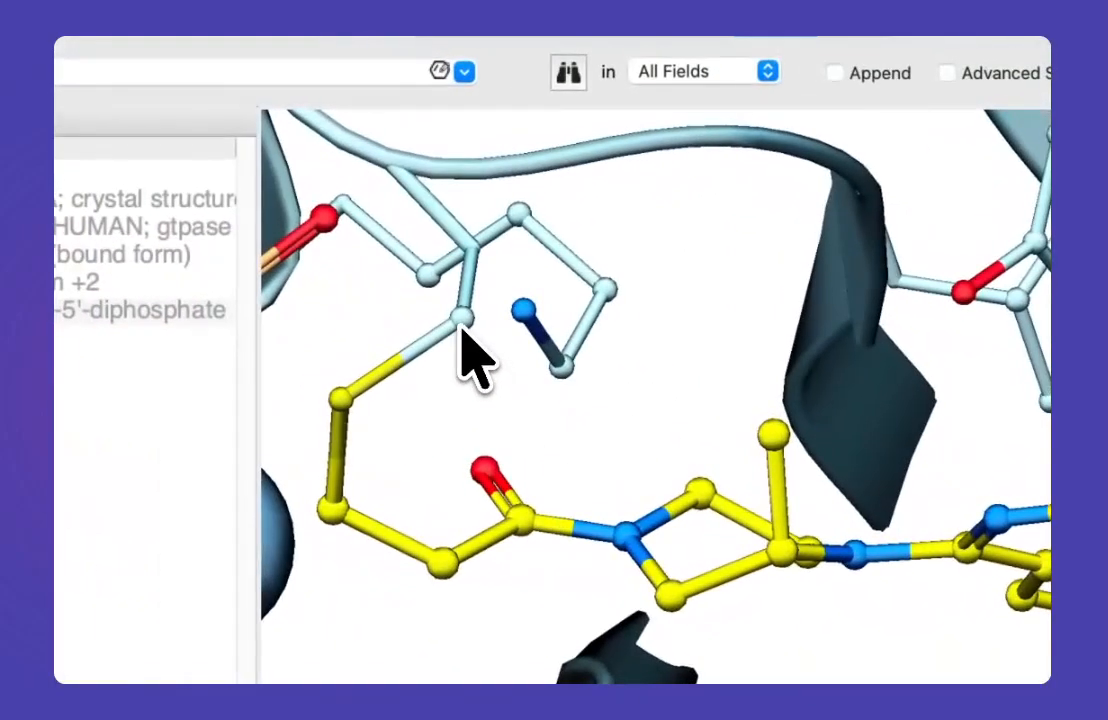
Step: Label the cysteine residue covalently bound to the AMG 510 ligand and enlarge its residue label
left_click(461, 323)
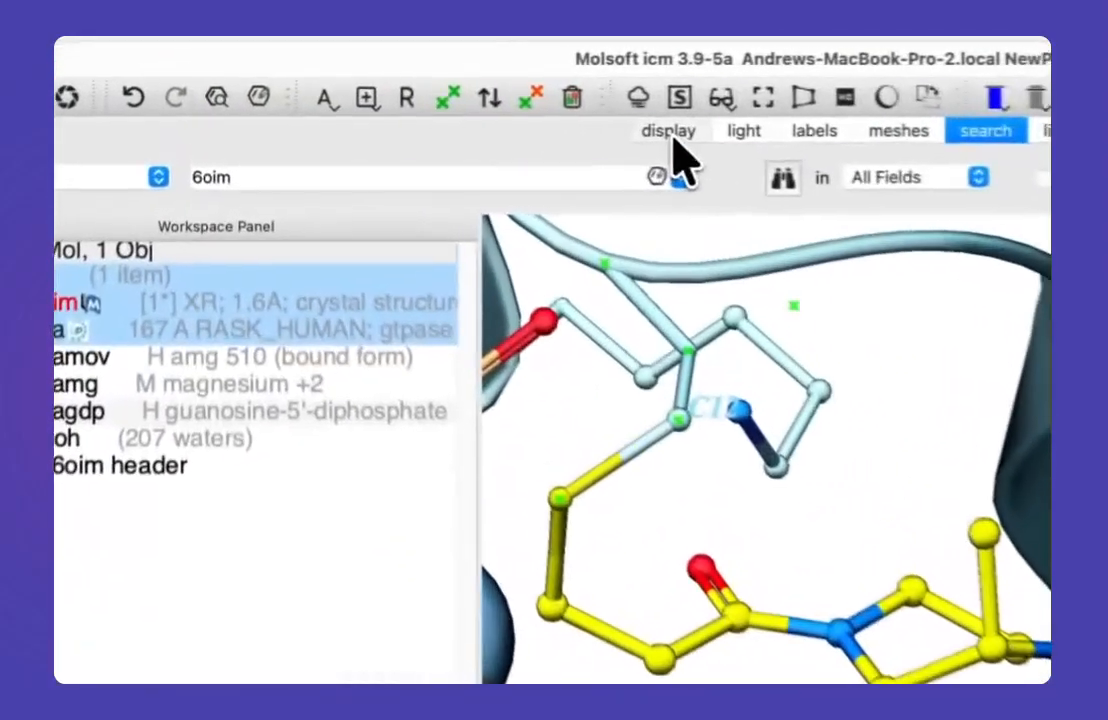
left_click(442, 104)
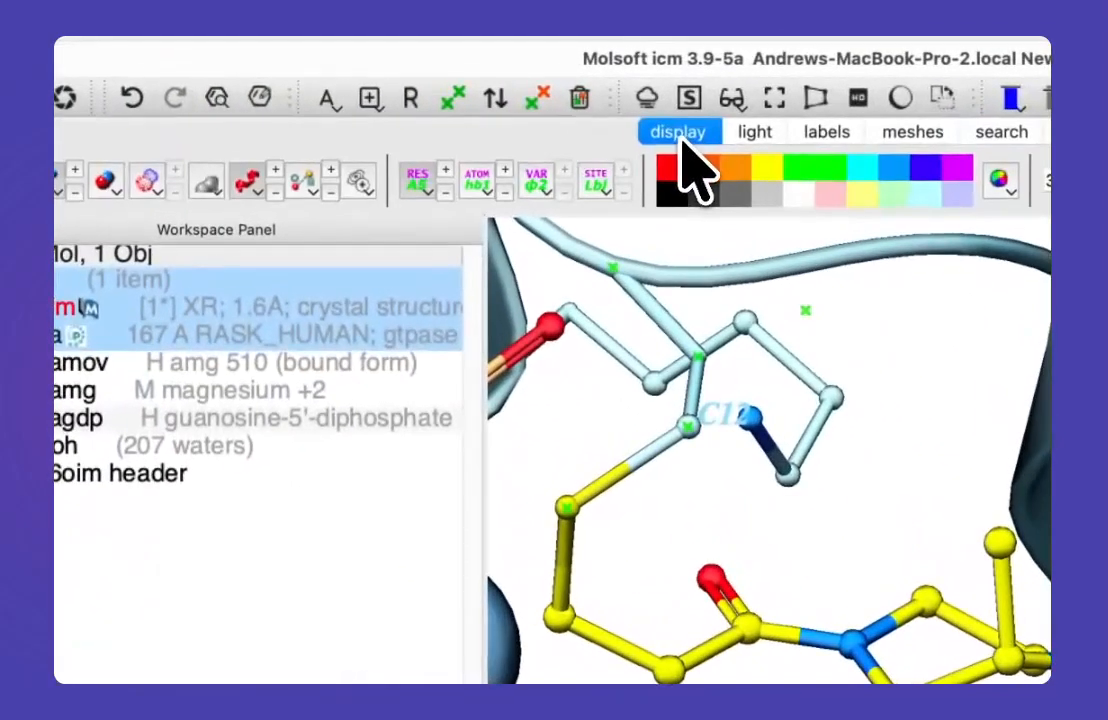
left_click(447, 171)
left_click(447, 172)
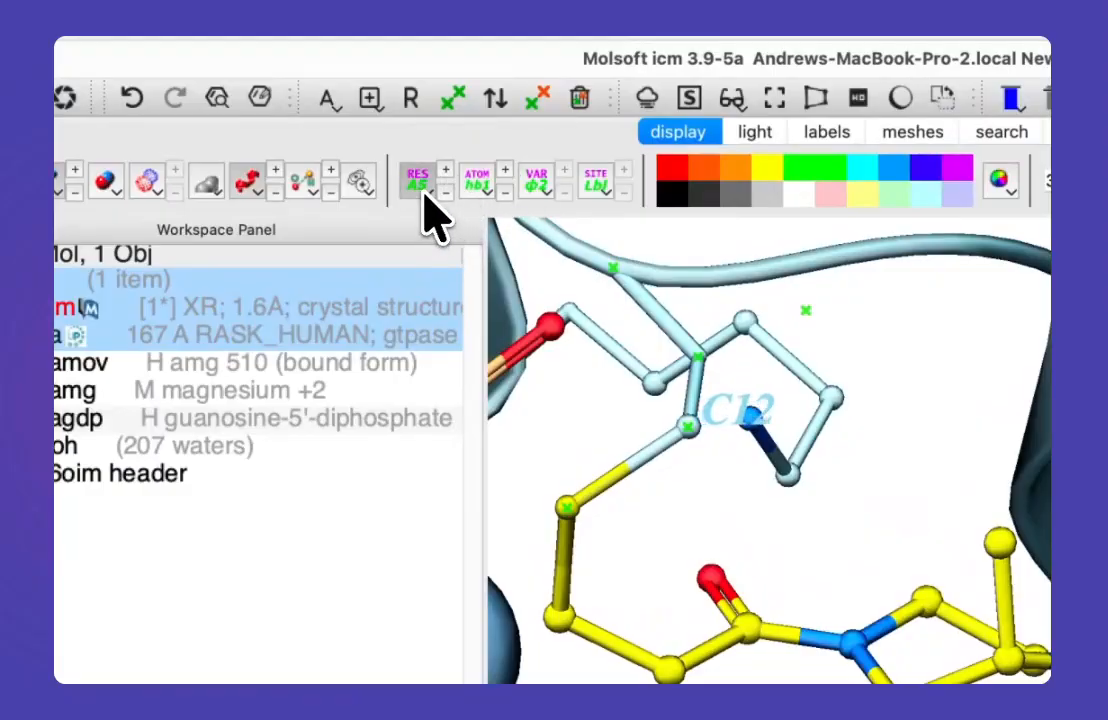
Step: Set the colour of the cysteine's residue label to black
left_click(426, 196)
left_click(450, 216)
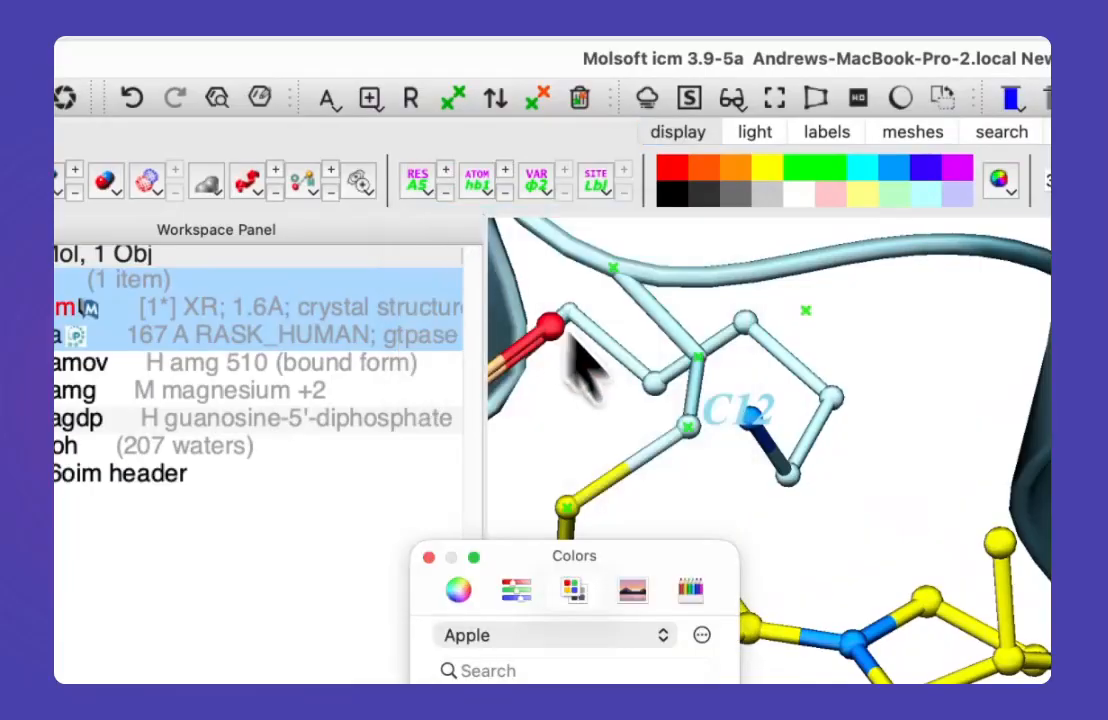
left_click(480, 310)
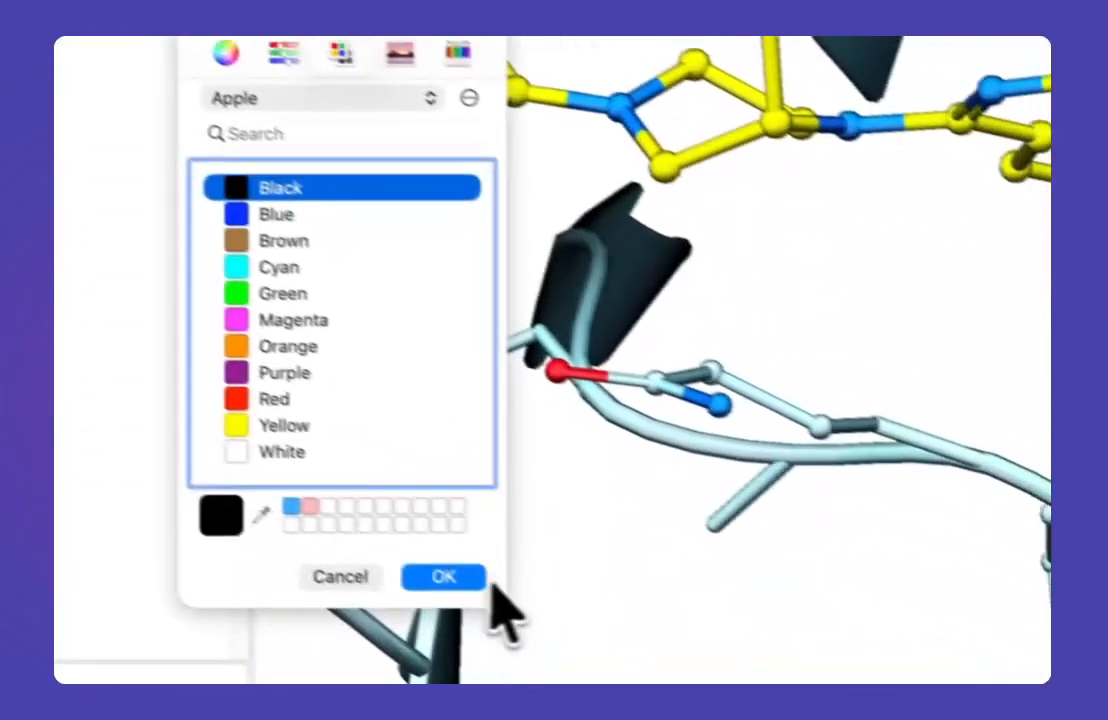
left_click(484, 580)
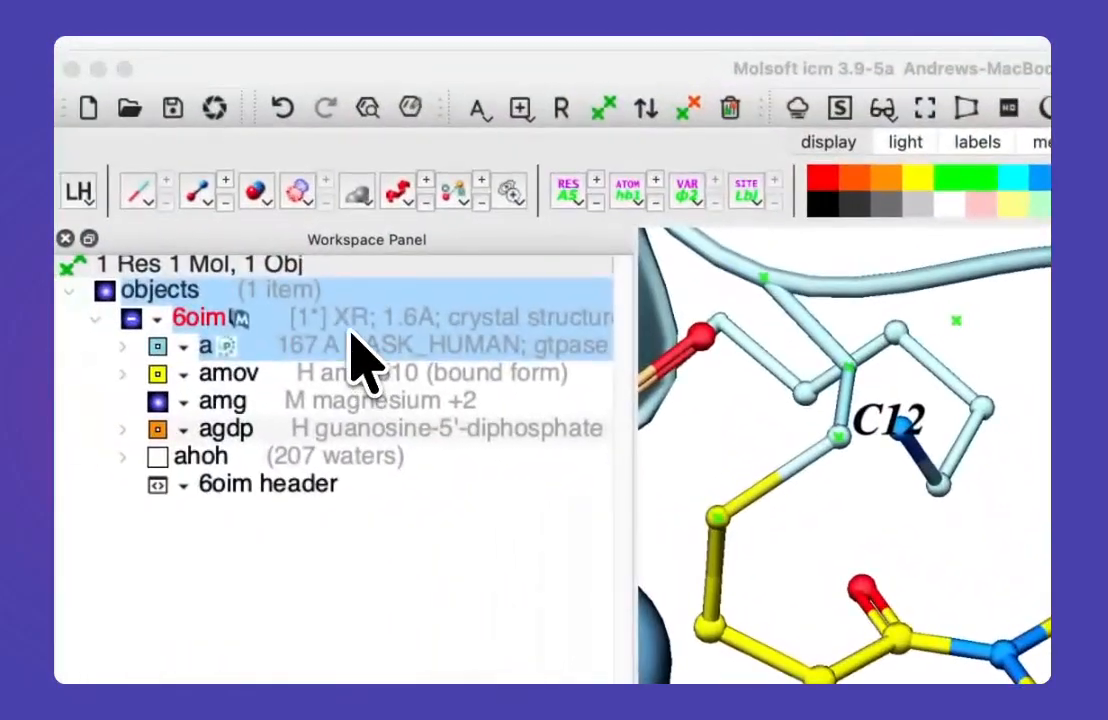
left_click(350, 334)
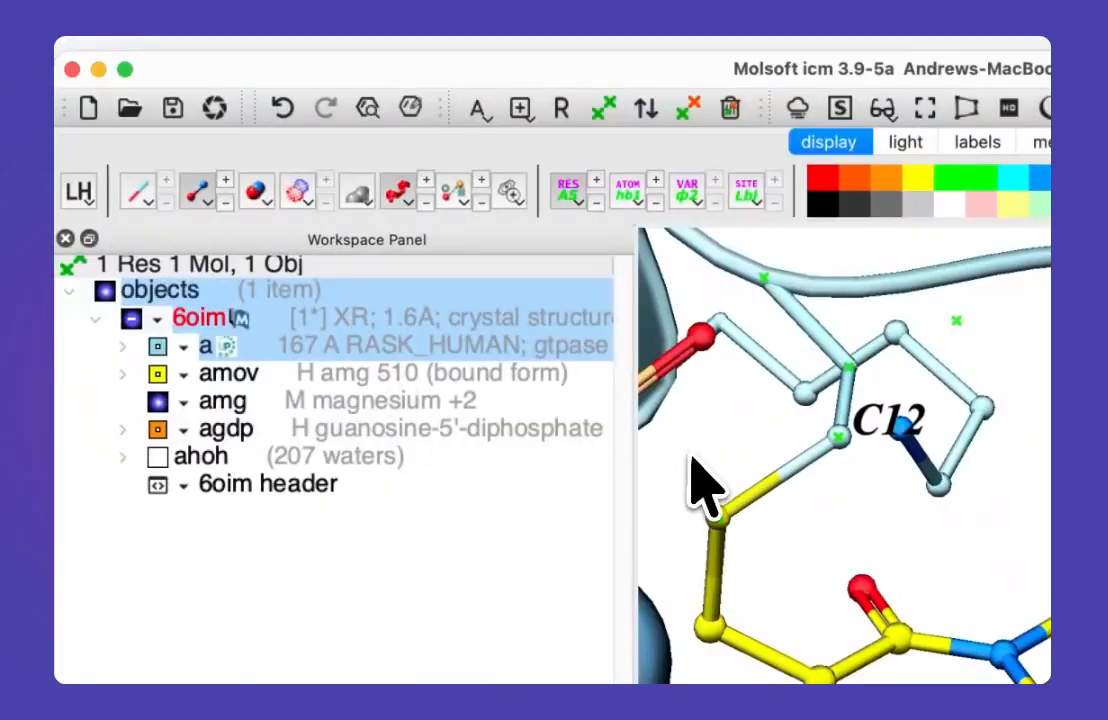
right_click(400, 323)
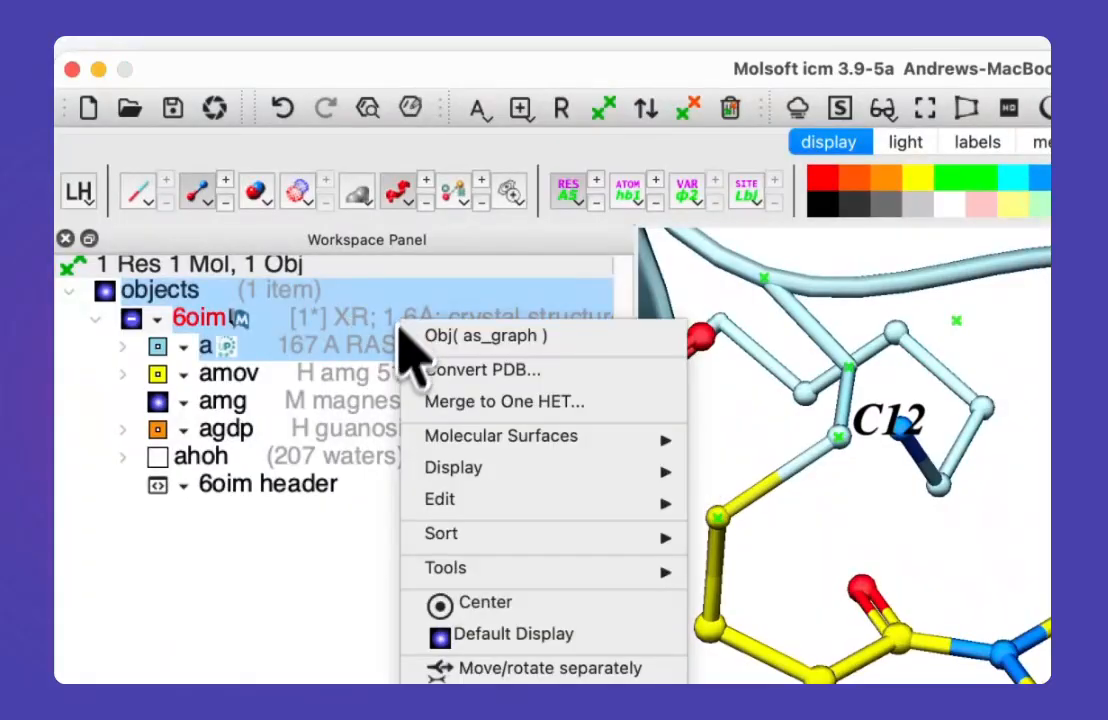
left_click(320, 625)
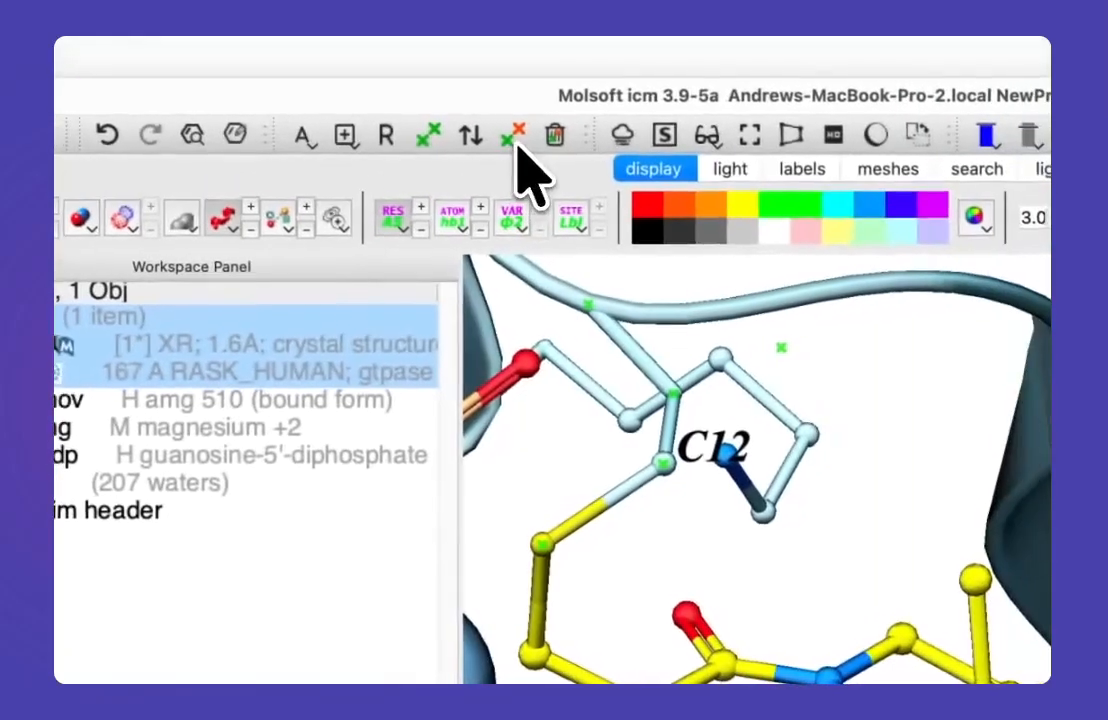
Step: Clear the selection and convert the 6oim PDB object to an ICM object, keeping tight waters, optimizing hydrogens and replacing the original
left_click(552, 137)
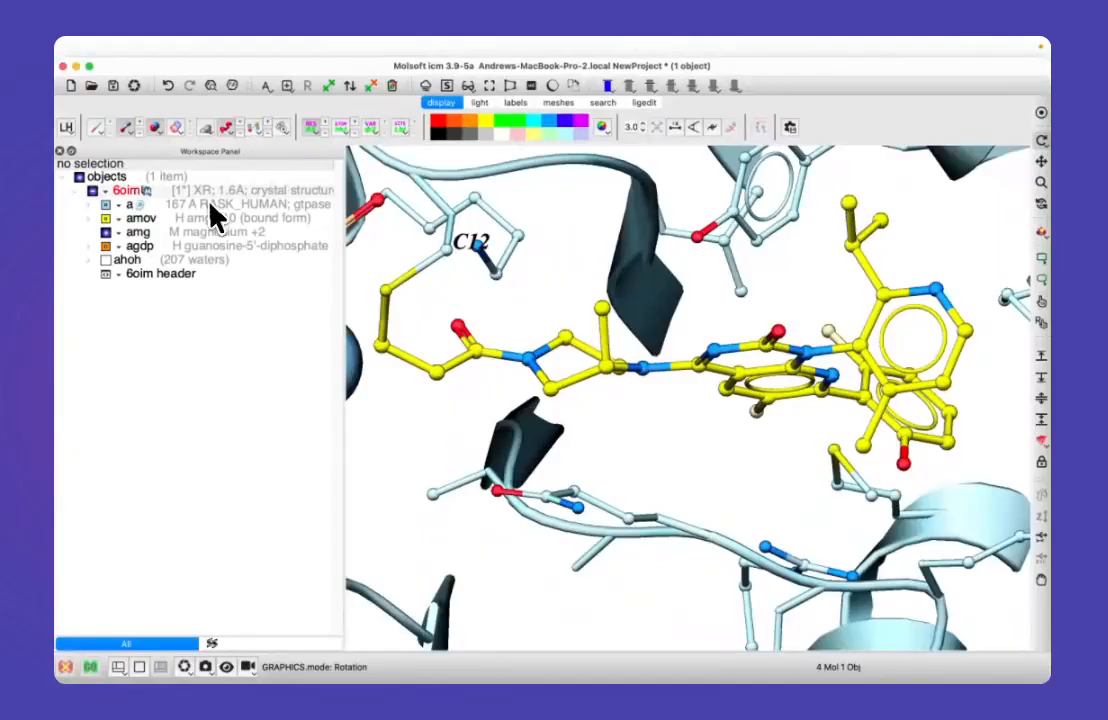
right_click(181, 192)
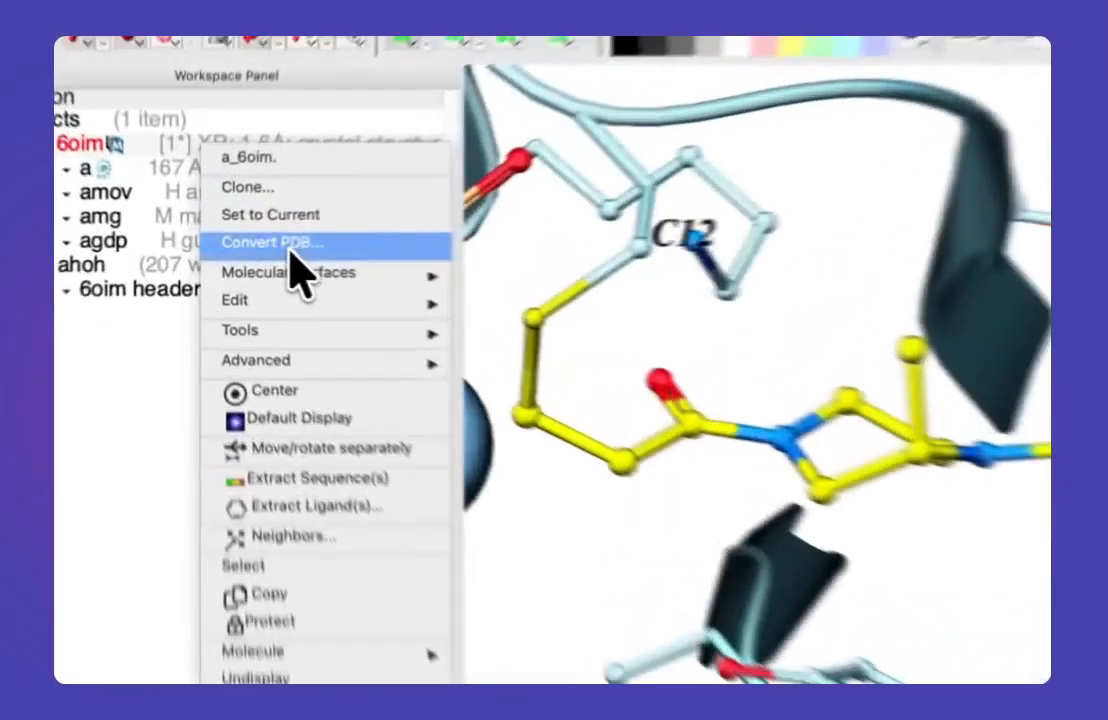
left_click(236, 246)
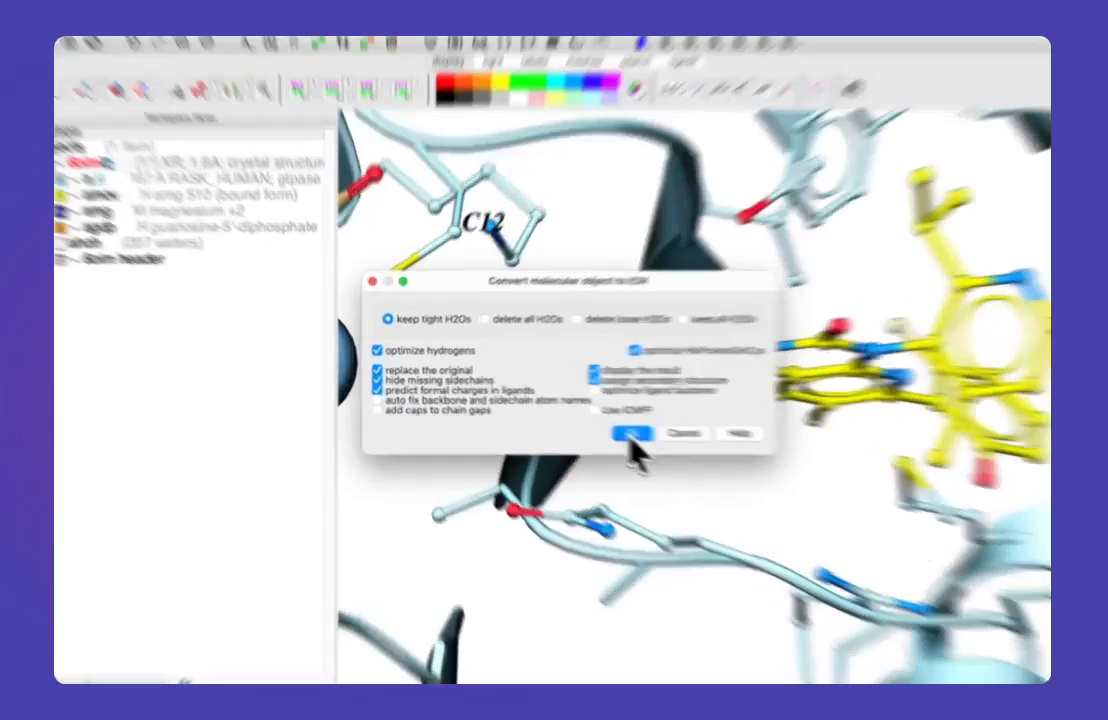
left_click(630, 434)
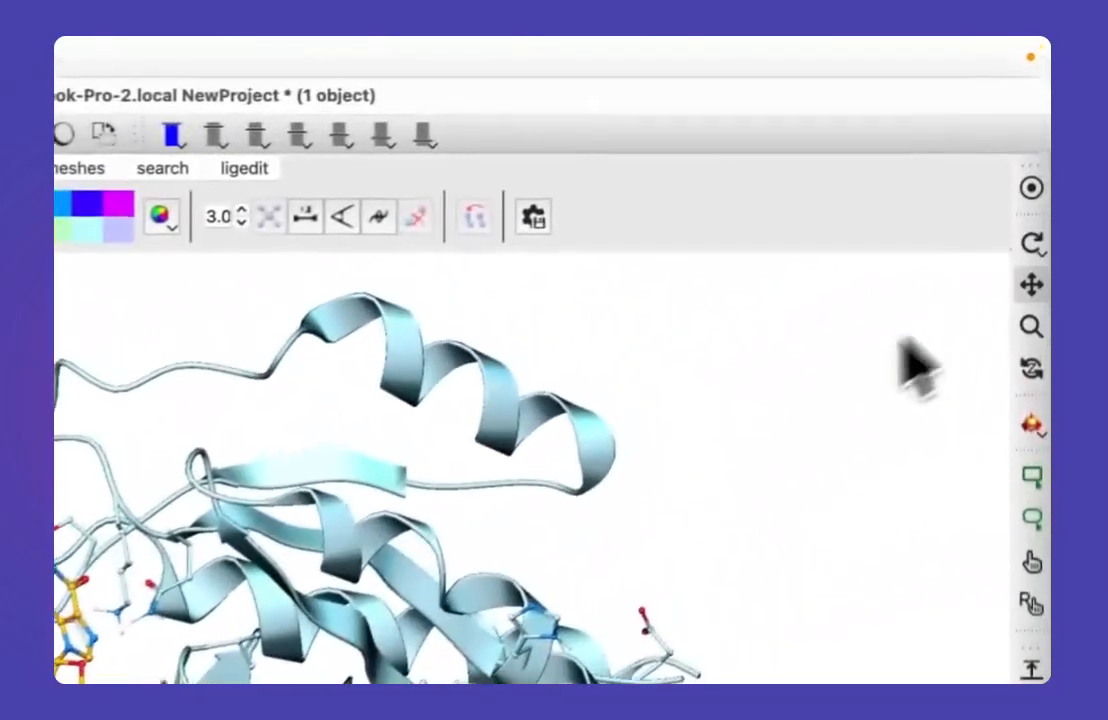
Step: Examine the converted 6oim structure and its bound ligands from different view positions
left_click_drag(728, 398, 769, 384)
left_click(1032, 303)
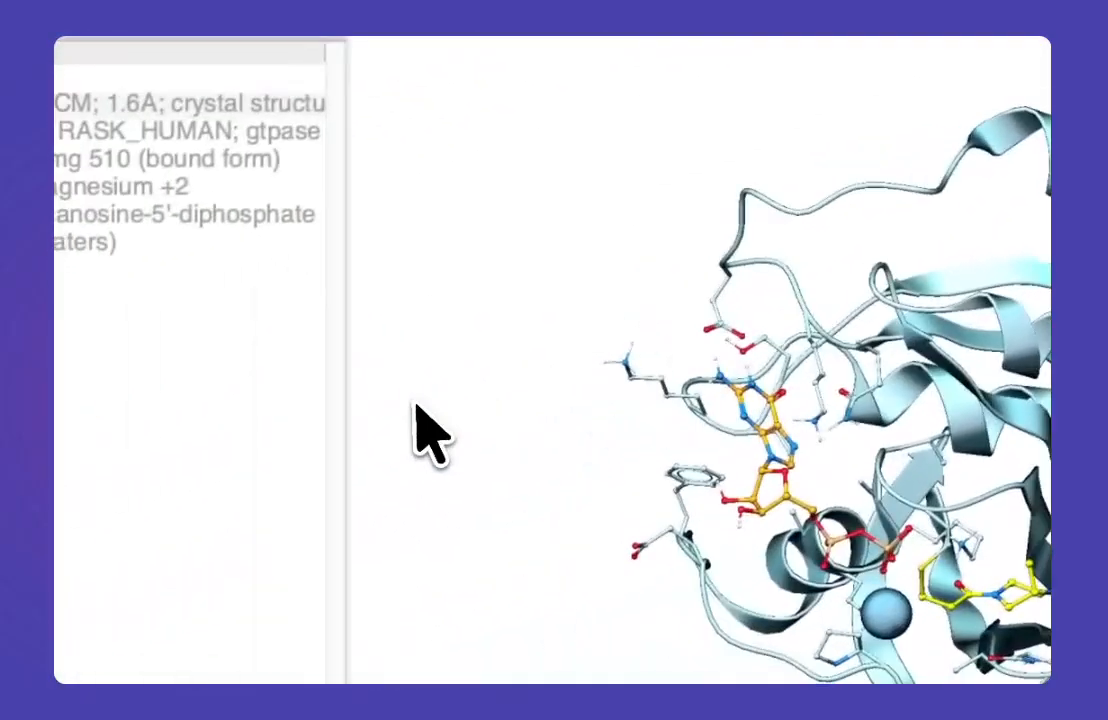
mouse_move(390, 424)
left_mouse_down()
mouse_move(385, 375)
mouse_move(386, 418)
left_mouse_up()
mouse_move(361, 349)
left_mouse_down()
mouse_move(361, 336)
mouse_move(363, 366)
mouse_move(365, 357)
left_mouse_up()
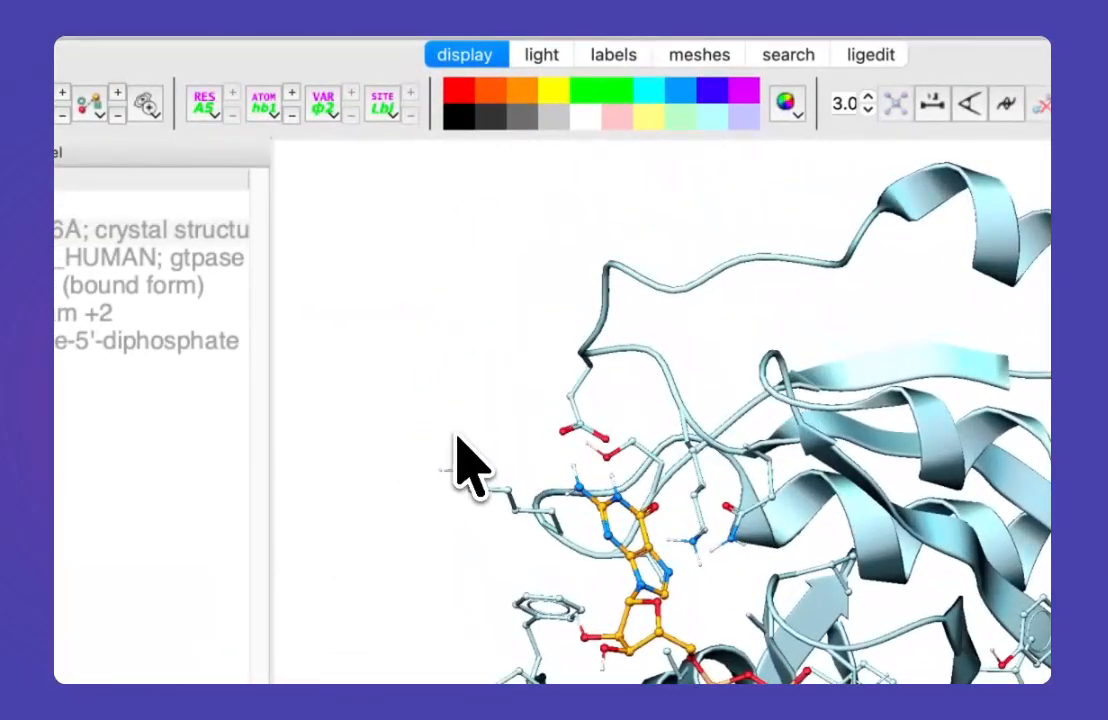
left_click_drag(328, 453, 318, 486)
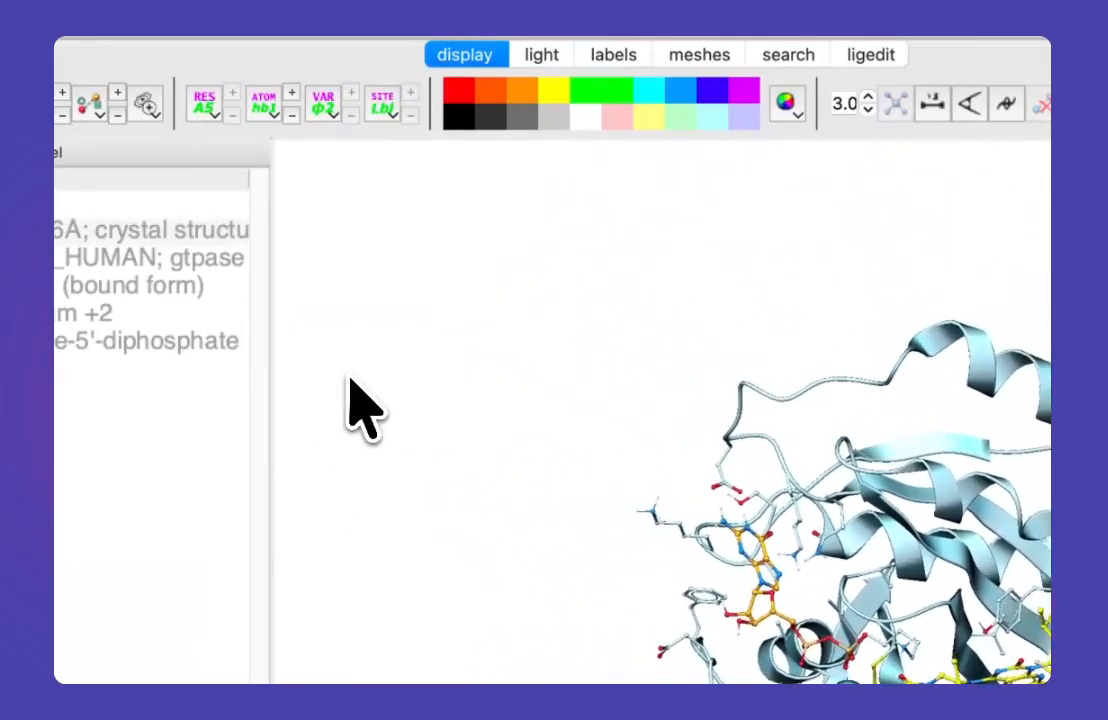
left_click_drag(846, 173, 914, 218)
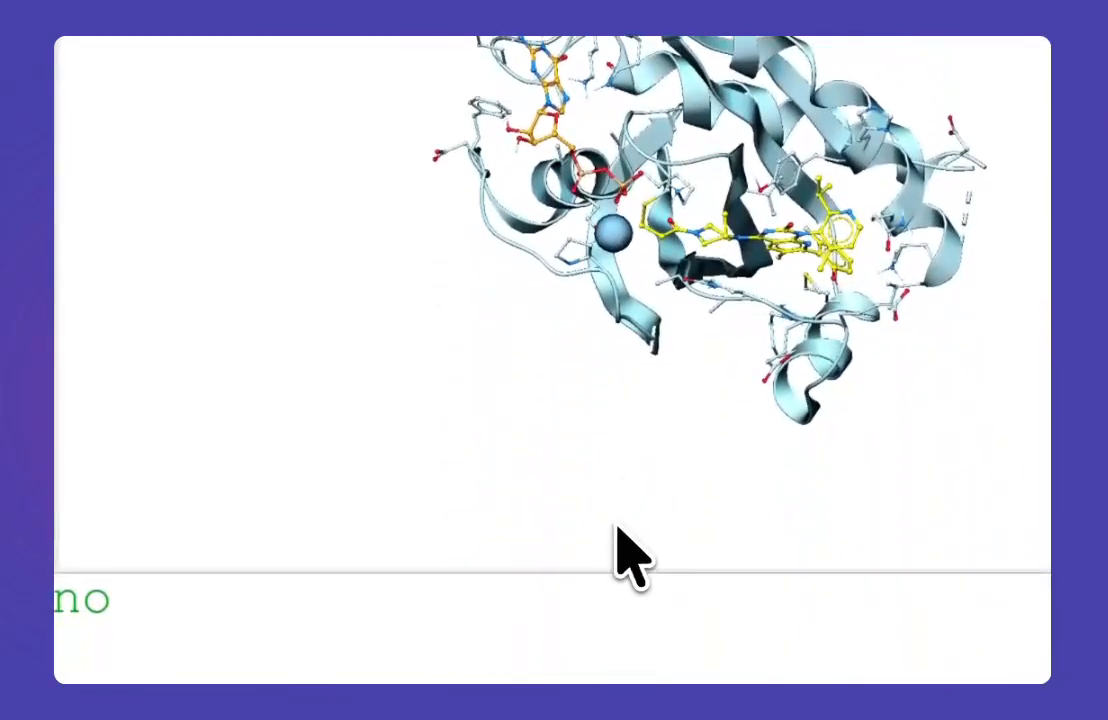
mouse_move(620, 538)
left_mouse_down()
mouse_move(707, 519)
mouse_move(648, 530)
mouse_move(730, 536)
mouse_move(606, 549)
mouse_move(774, 532)
mouse_move(568, 543)
mouse_move(712, 532)
mouse_move(602, 545)
left_mouse_up()
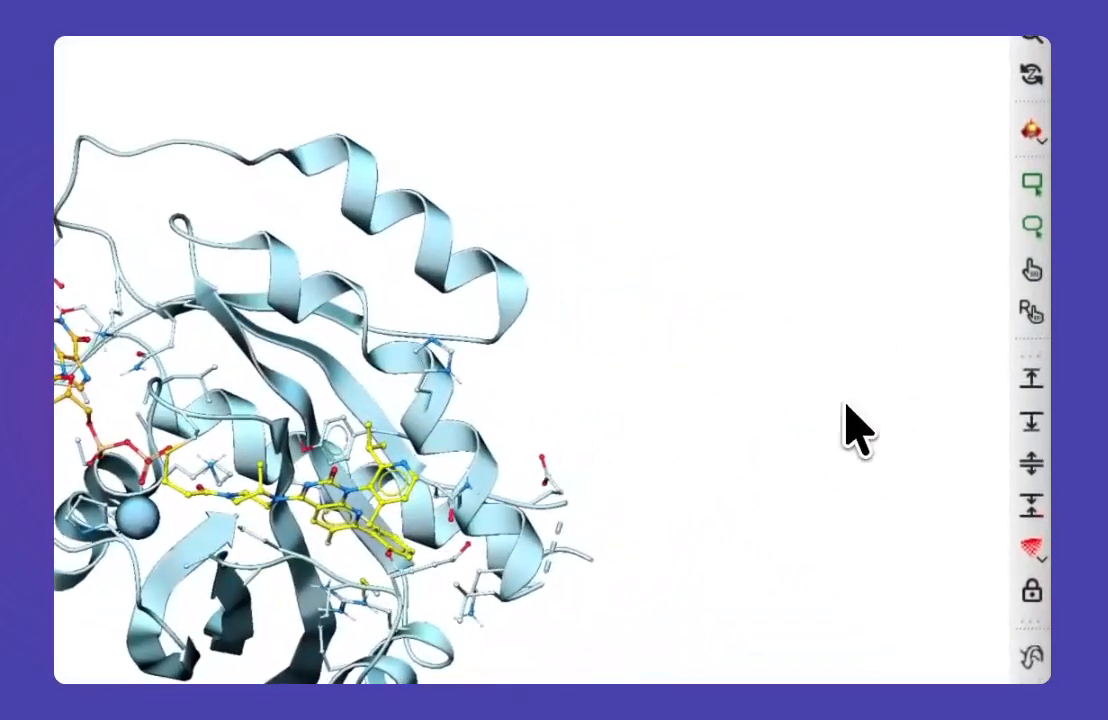
left_click_drag(938, 337, 962, 317)
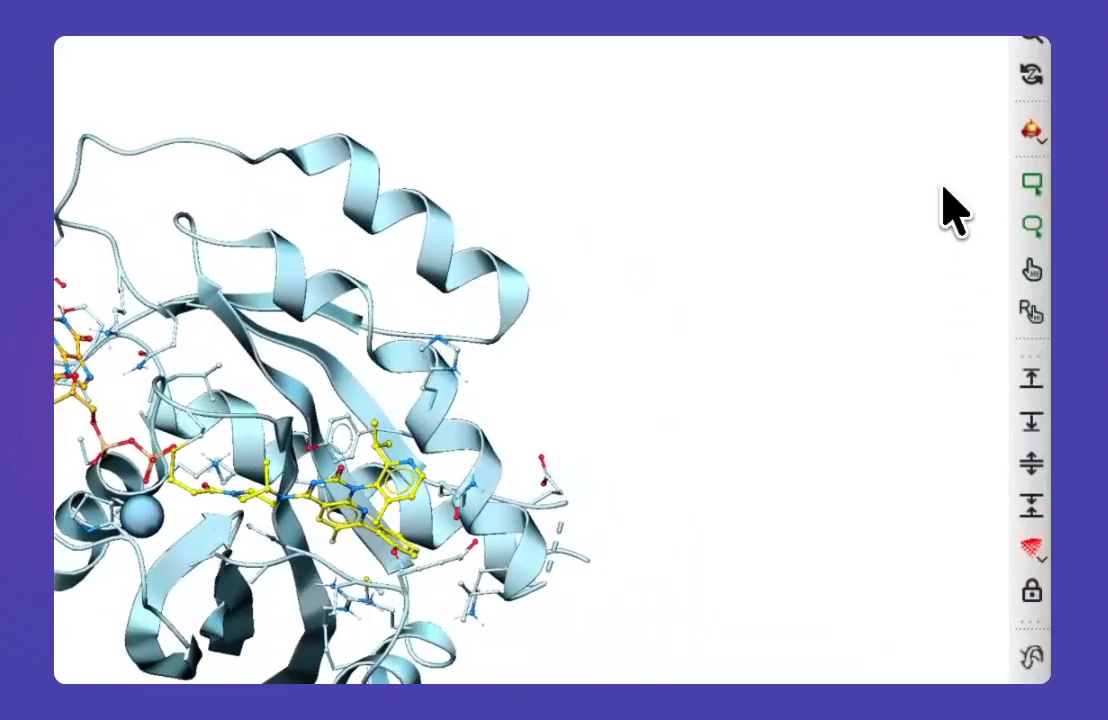
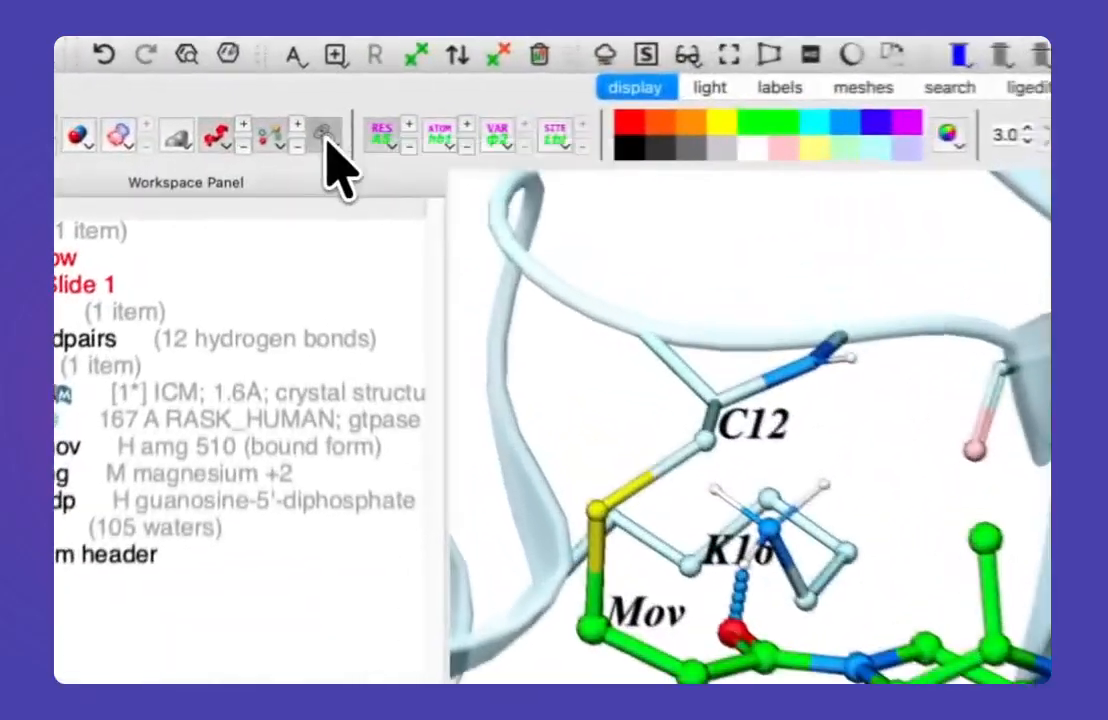
Step: Display the pi-cation and pi-stacking interactions around the AMG 510 ligand and store the view as a slide
left_click(283, 129)
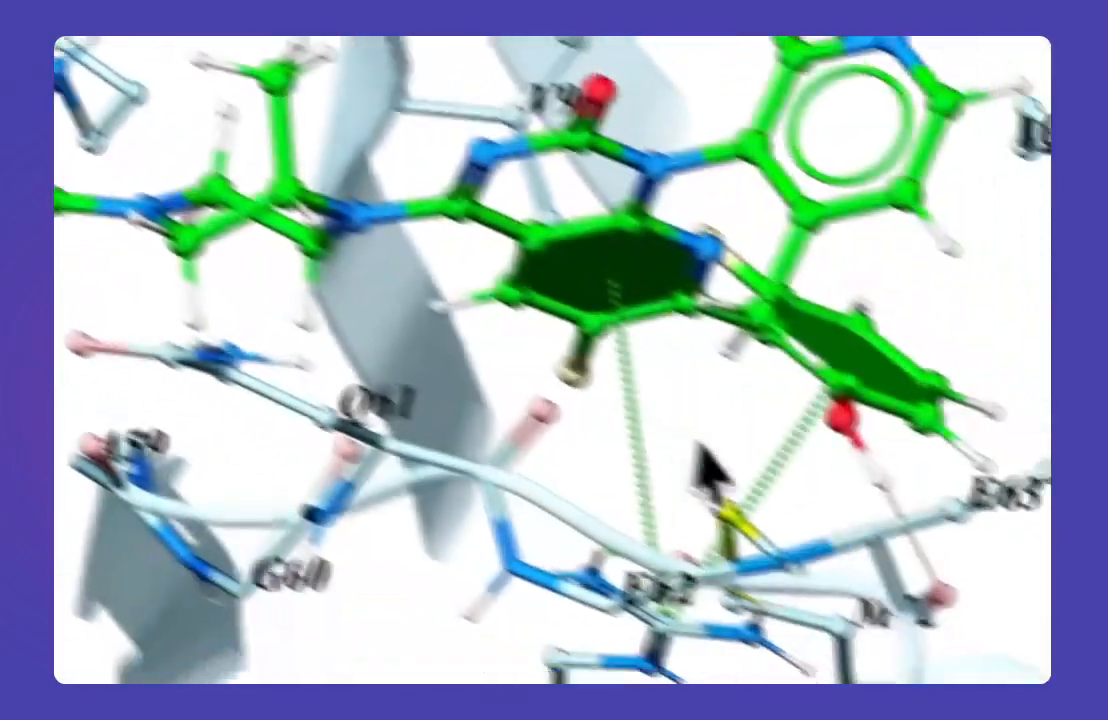
left_click_drag(696, 441, 606, 516)
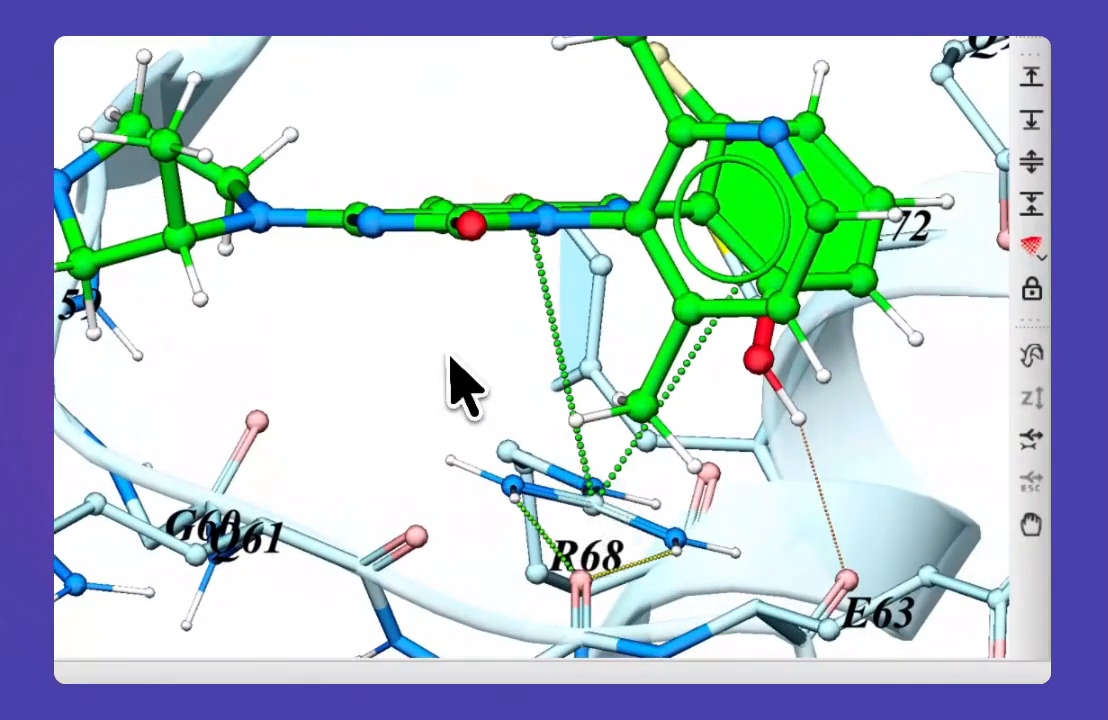
left_click_drag(447, 363, 418, 257)
left_click_drag(519, 327, 648, 318)
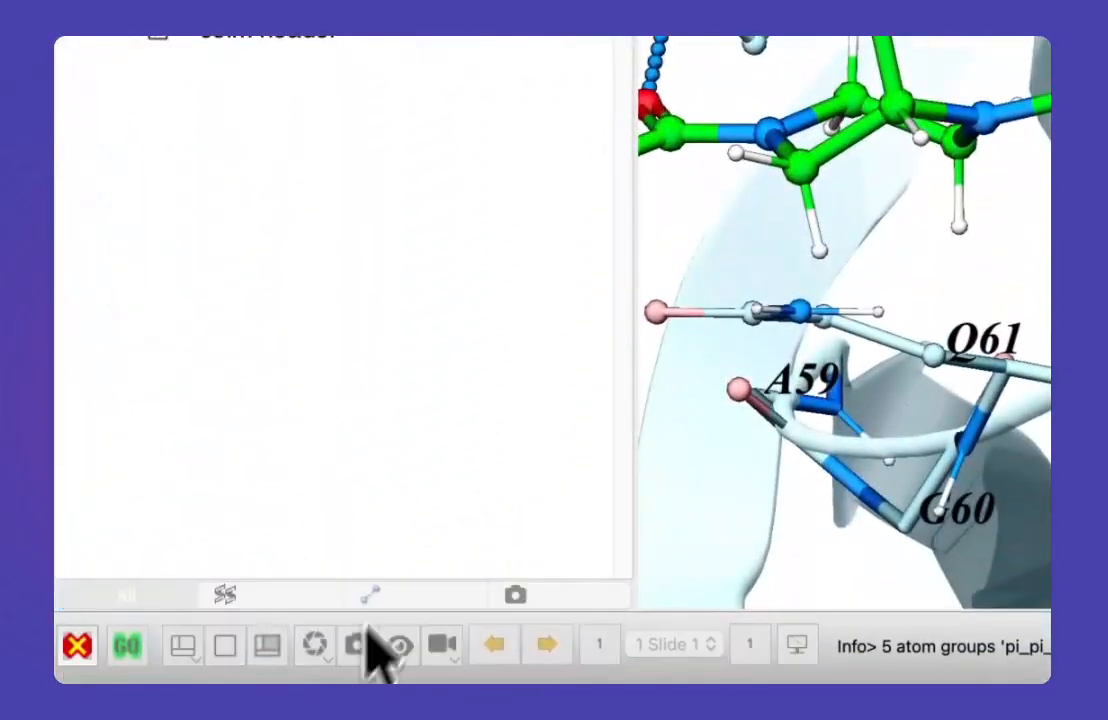
left_click(367, 632)
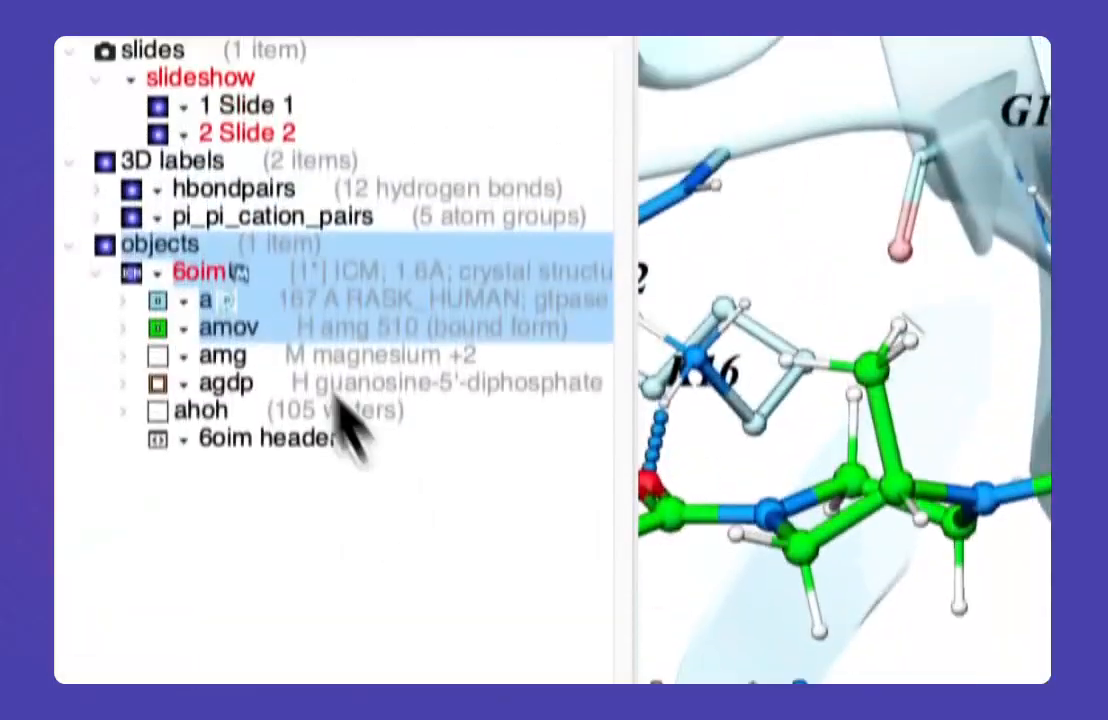
Step: Switch between the two stored slides to compare their views, returning to Slide 1
double_click(226, 235)
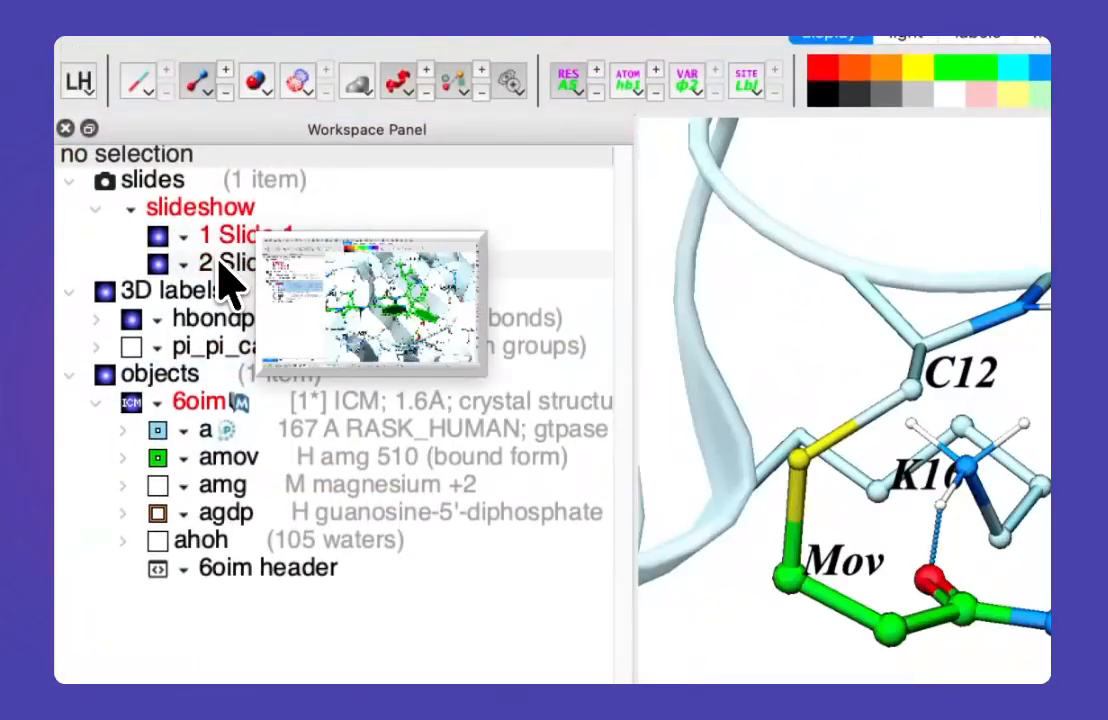
double_click(219, 262)
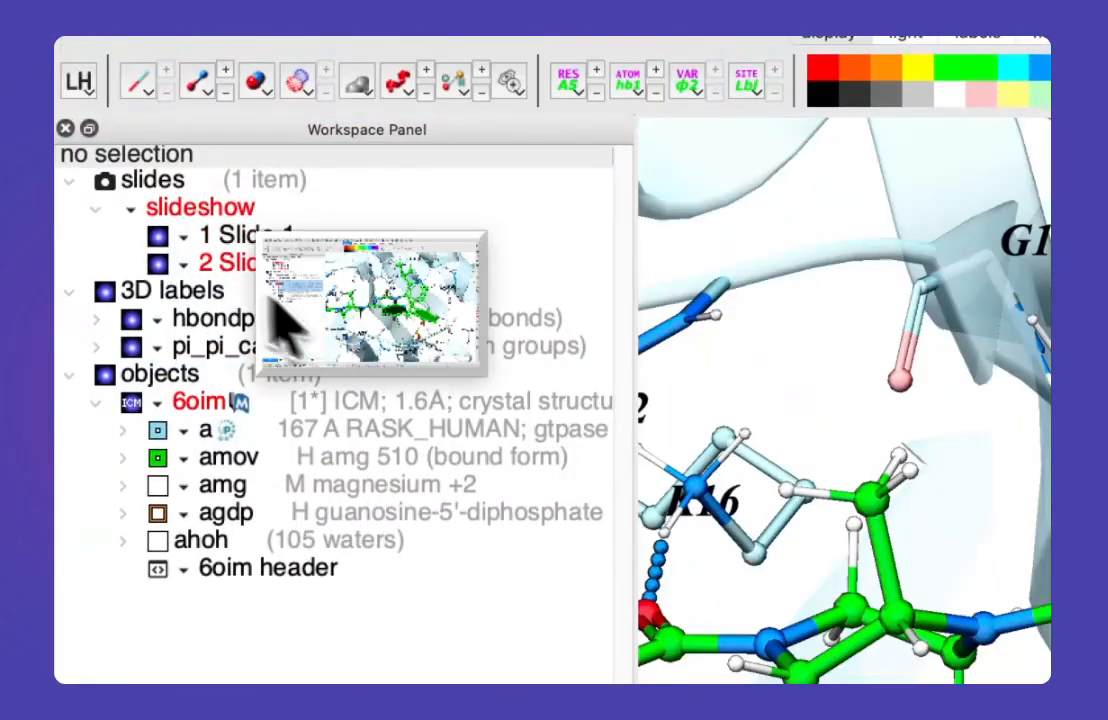
double_click(210, 238)
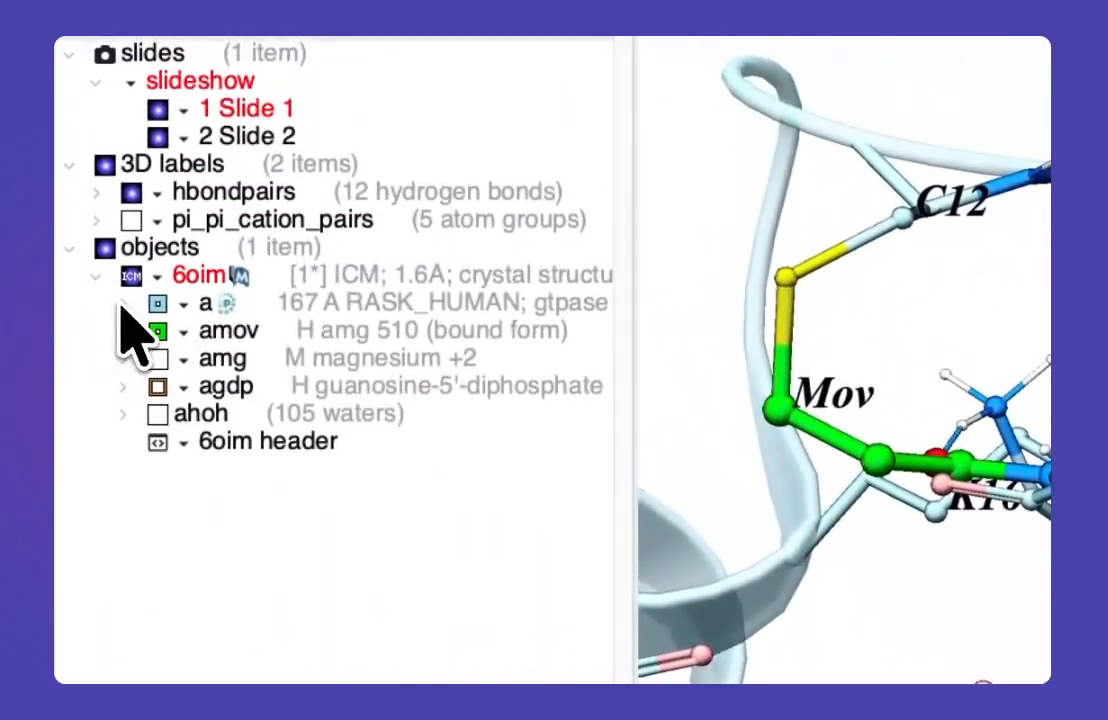
Step: Colour the TAGQEEYS residues of chain a magenta by selecting them in its sequence, and clear the selection
left_click(122, 298)
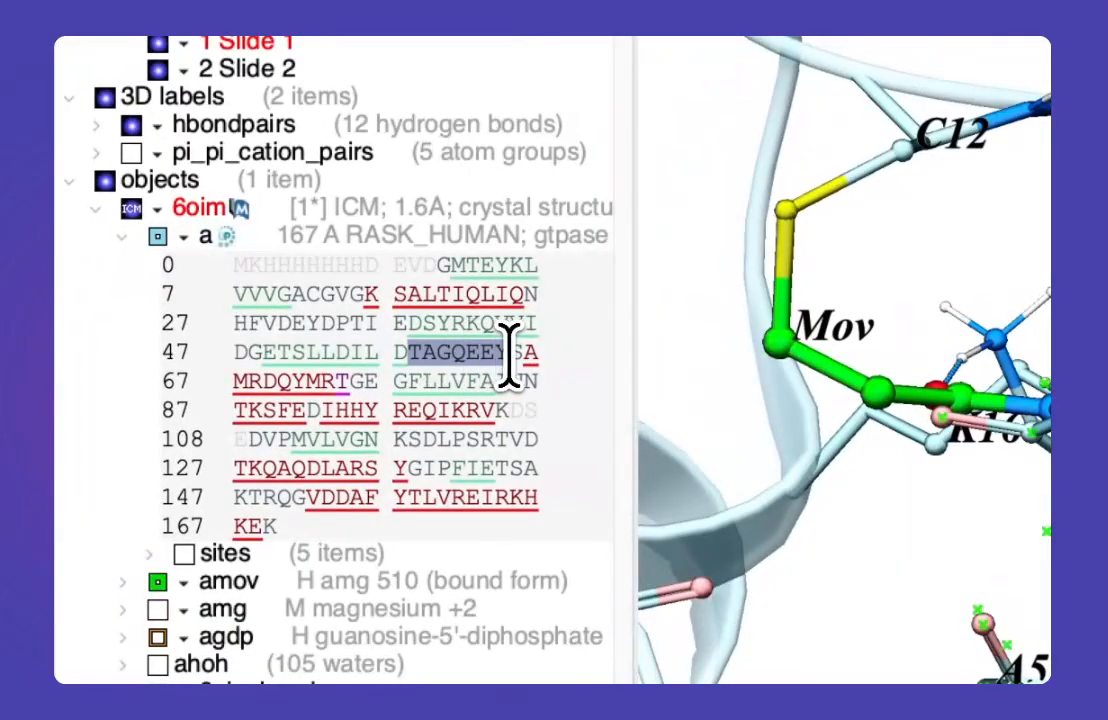
left_click_drag(509, 355, 511, 356)
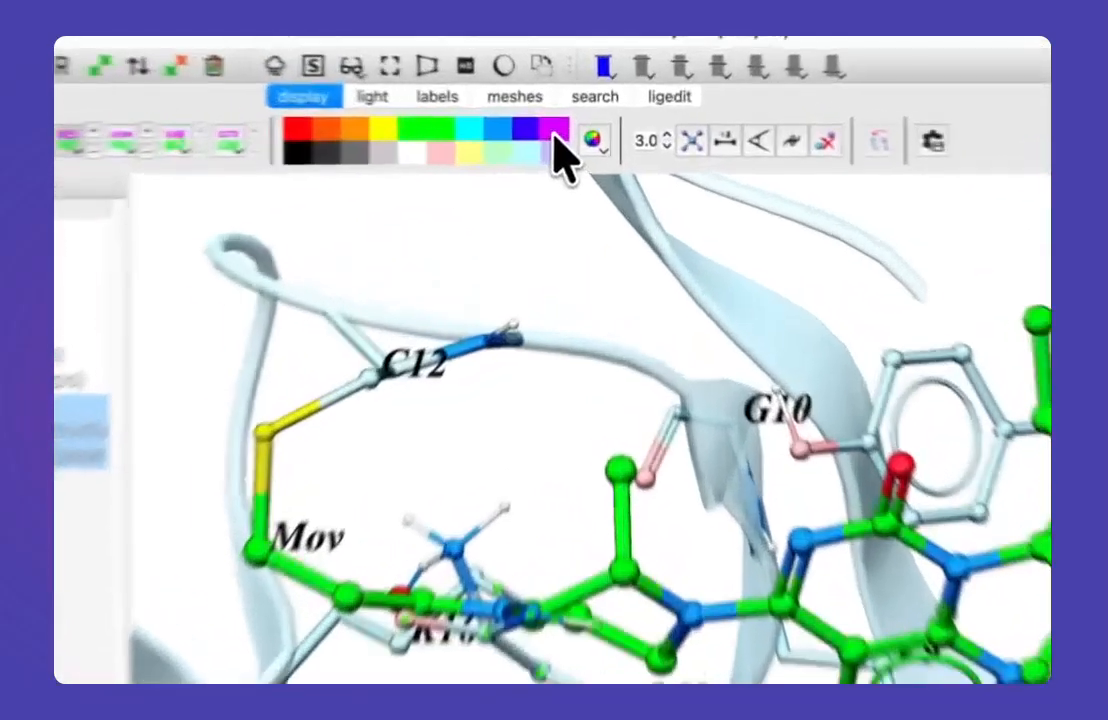
left_click(578, 122)
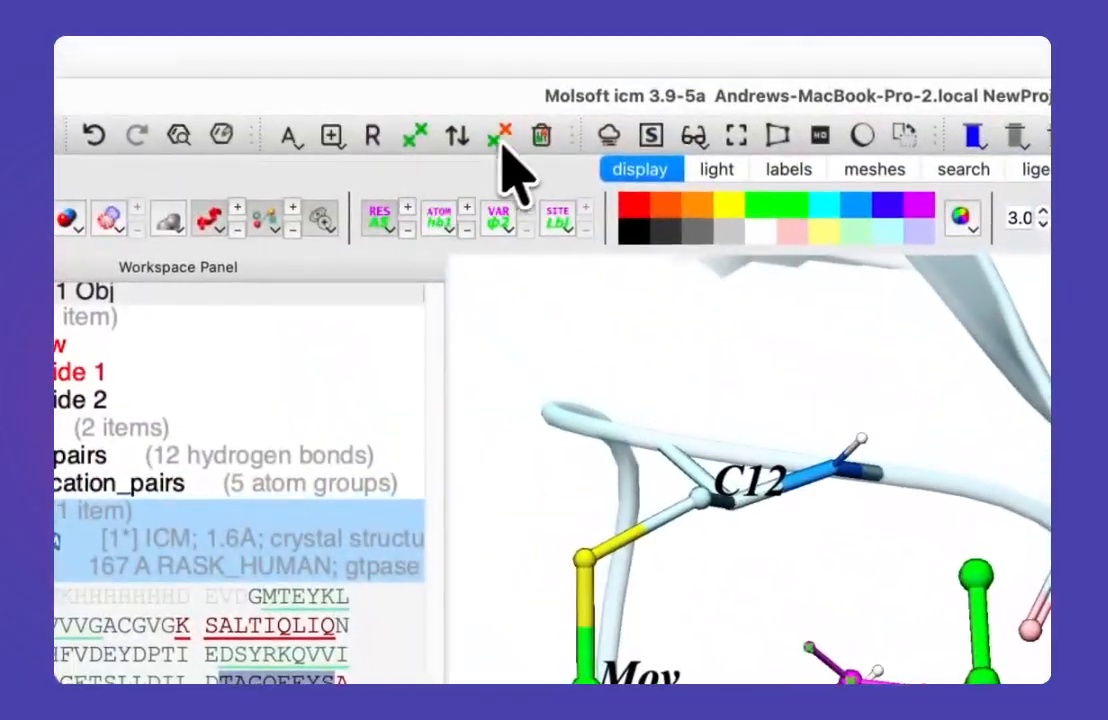
left_click(541, 136)
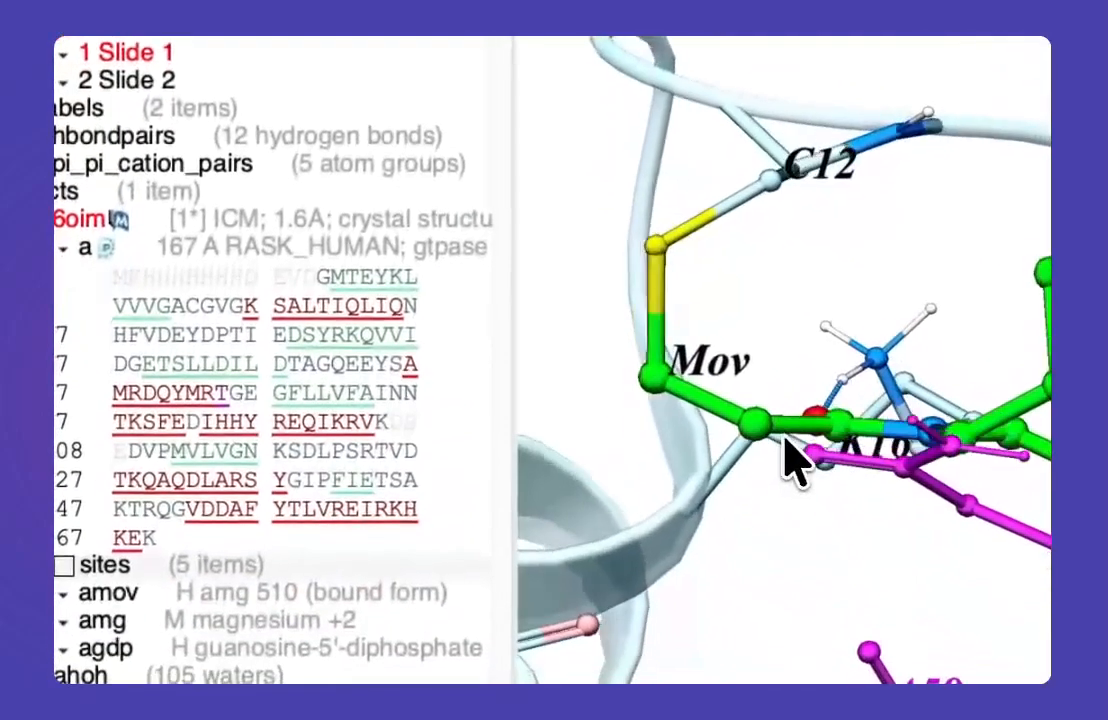
Step: Reorient the structure to show the magenta loop beneath the ligand and store the view as a new slide
left_click_drag(785, 437, 799, 448)
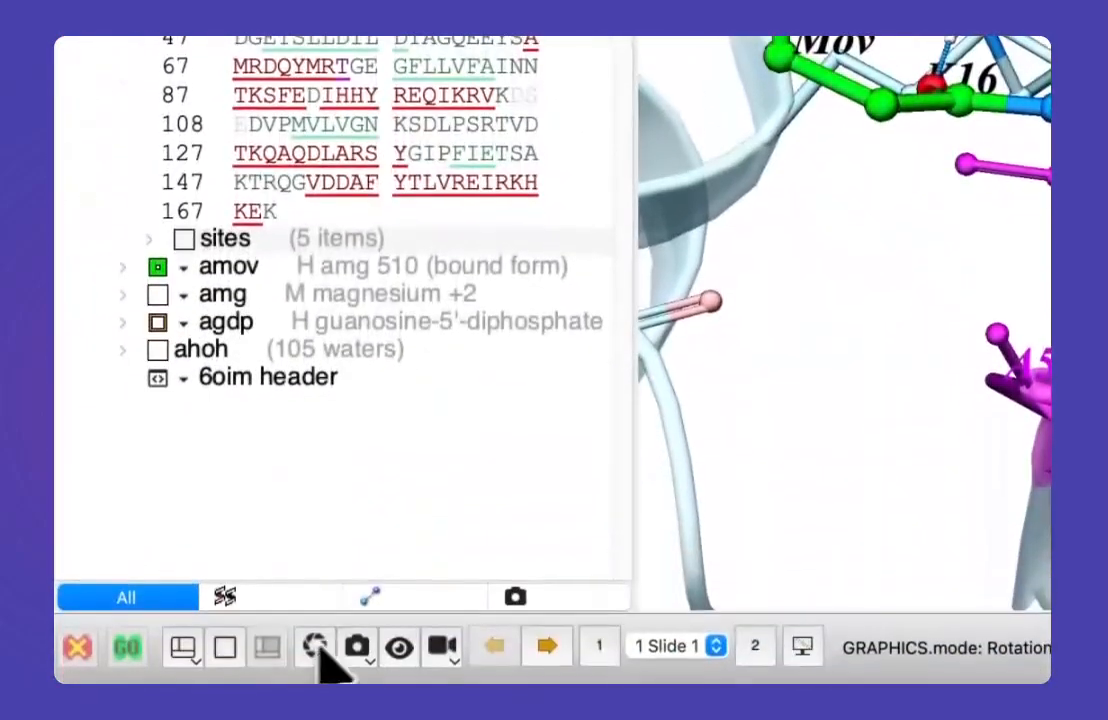
left_click_drag(712, 283, 735, 318)
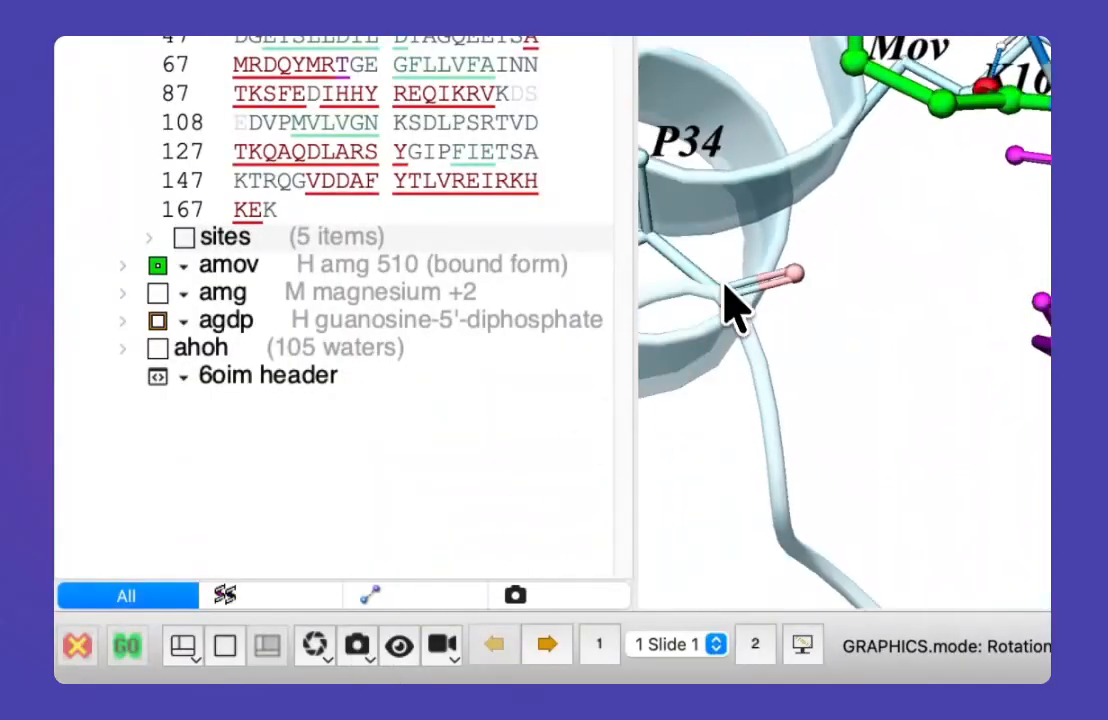
left_click_drag(789, 451, 749, 549)
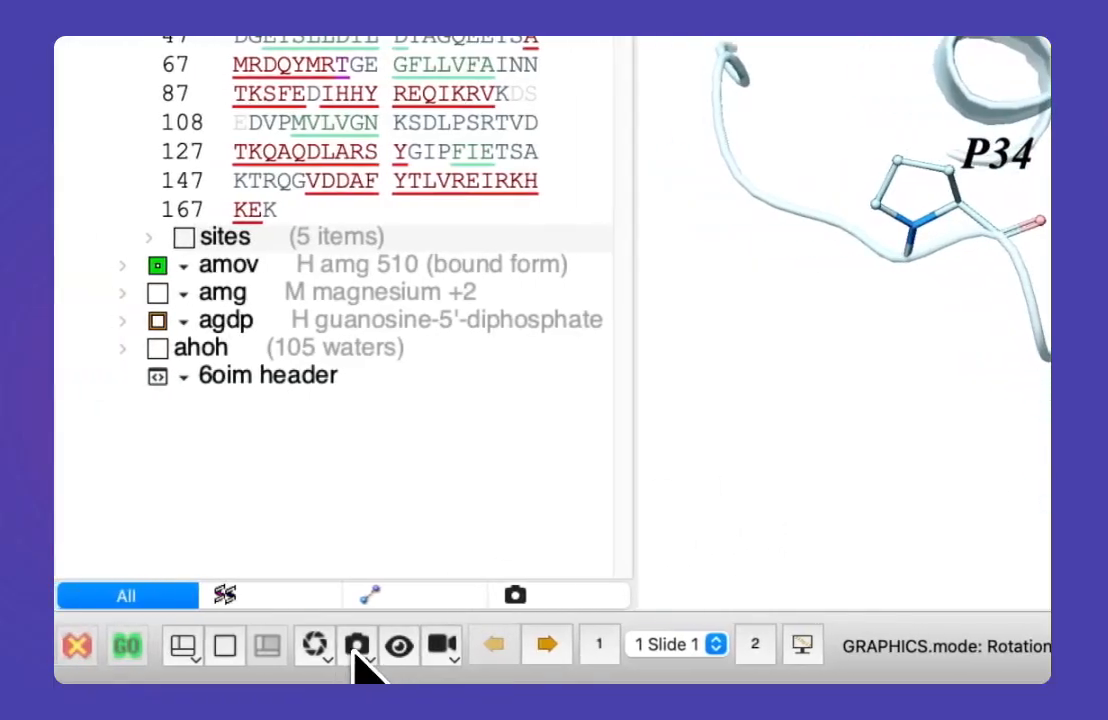
left_click(280, 645)
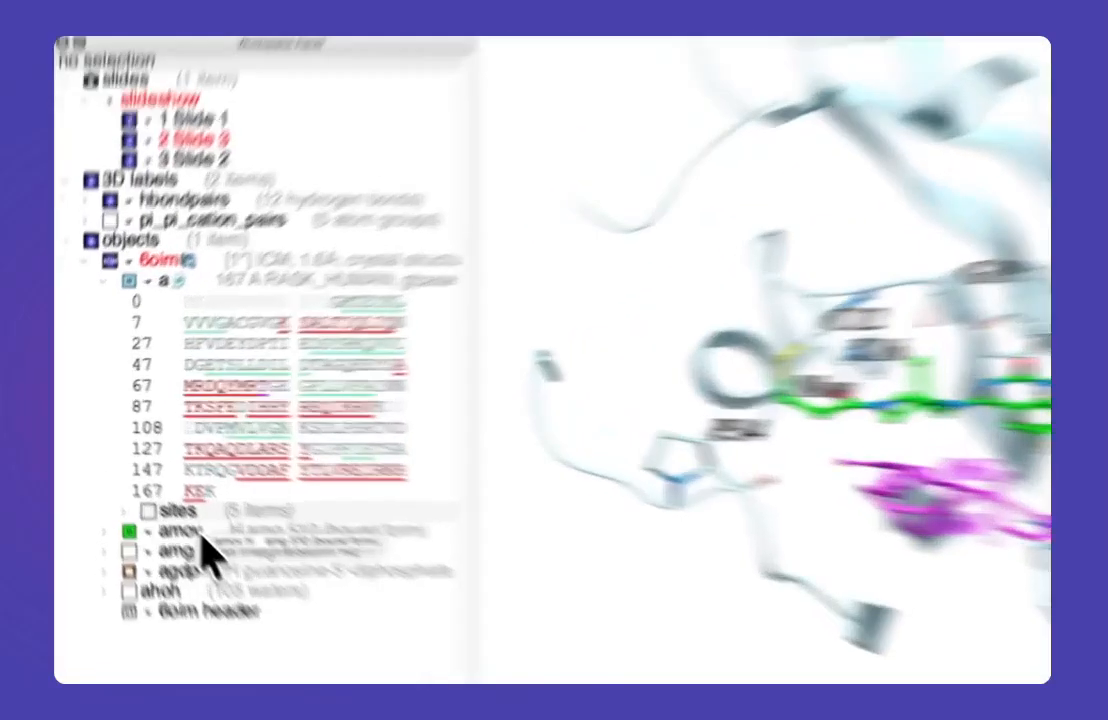
Step: Generate the Ligand Surface pocket display for the amov ligand with a 3.50 margin, inspect it and hide its mesh
right_click(154, 490)
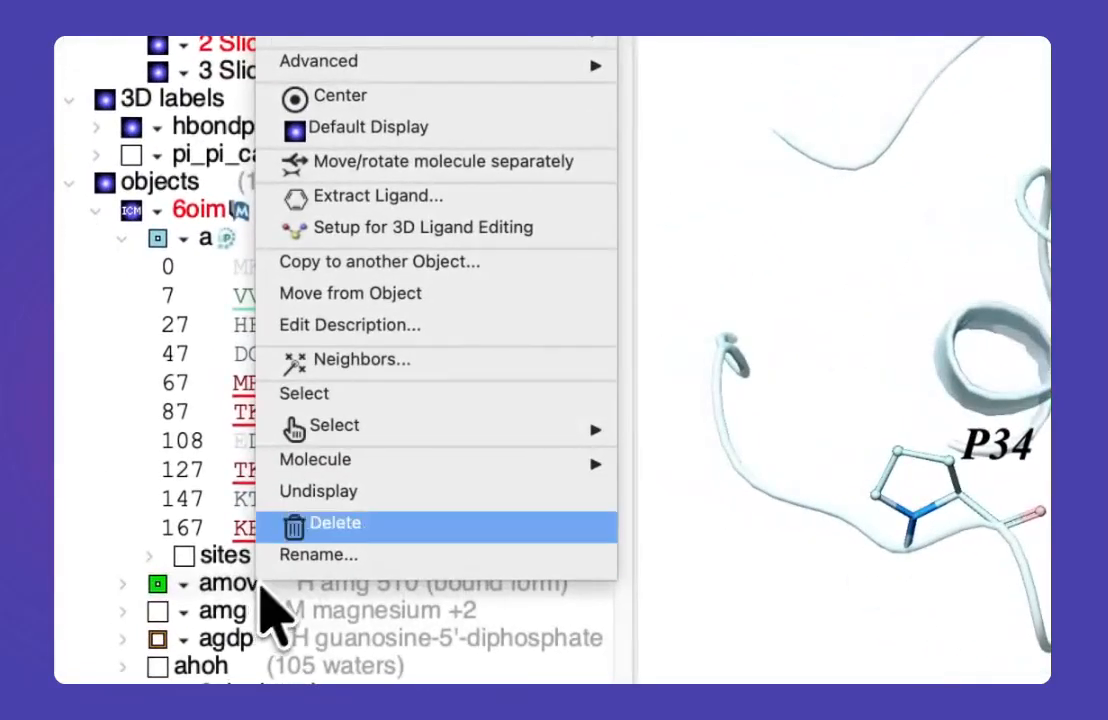
mouse_move(329, 203)
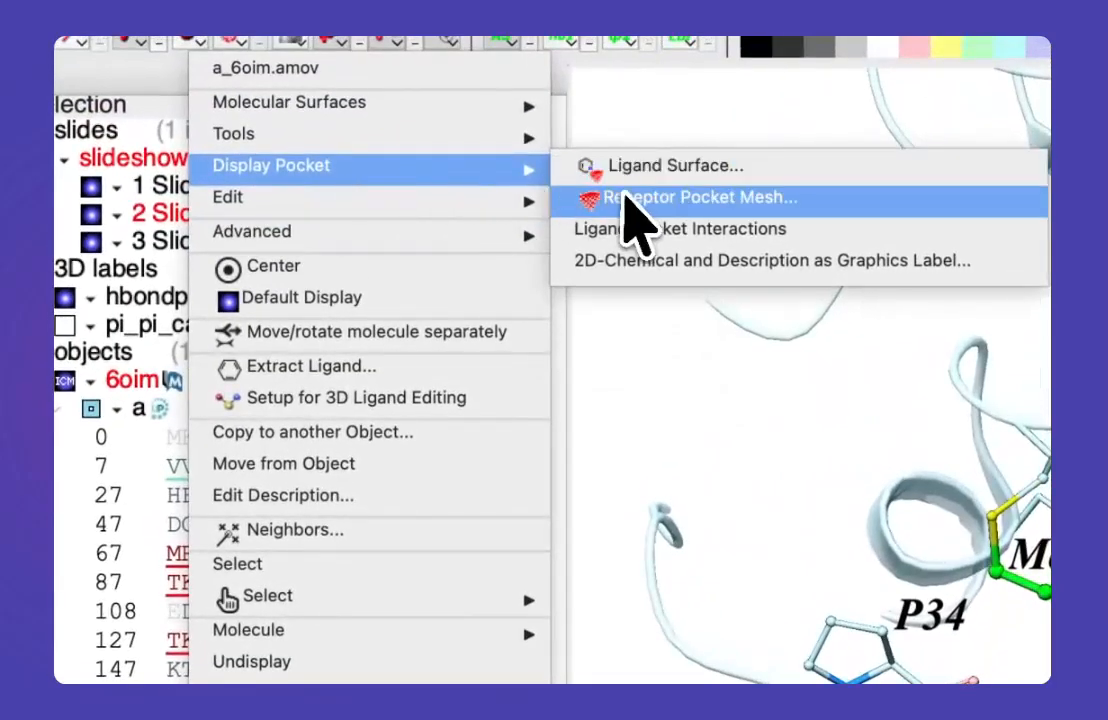
left_click(632, 170)
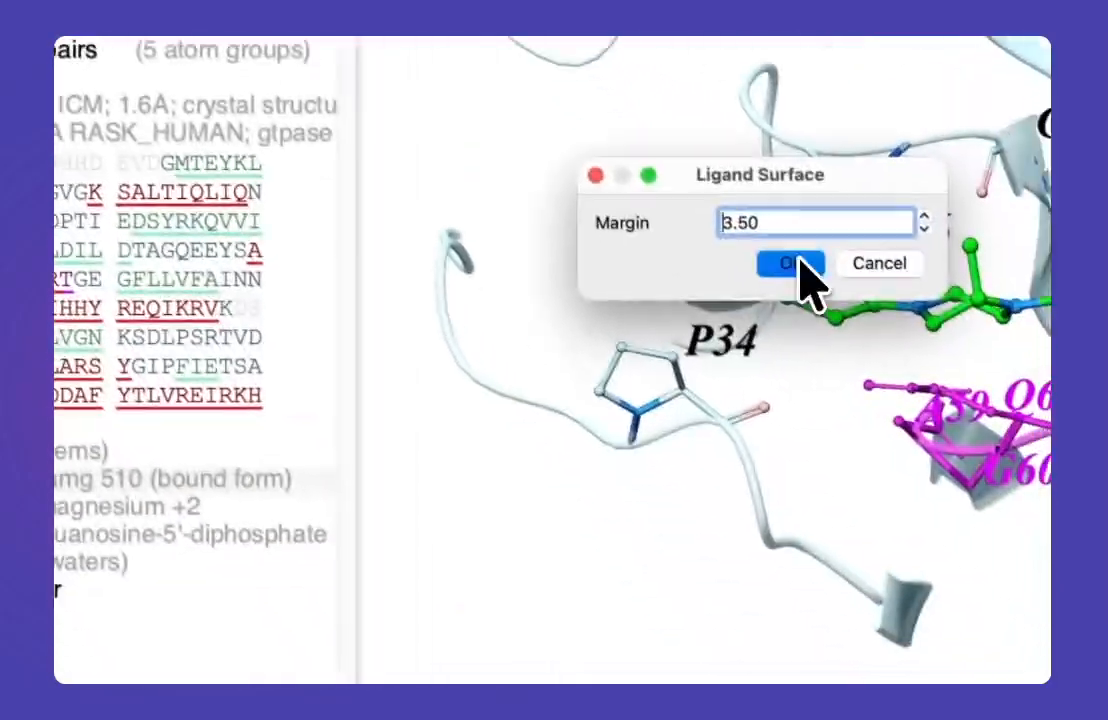
left_click(799, 264)
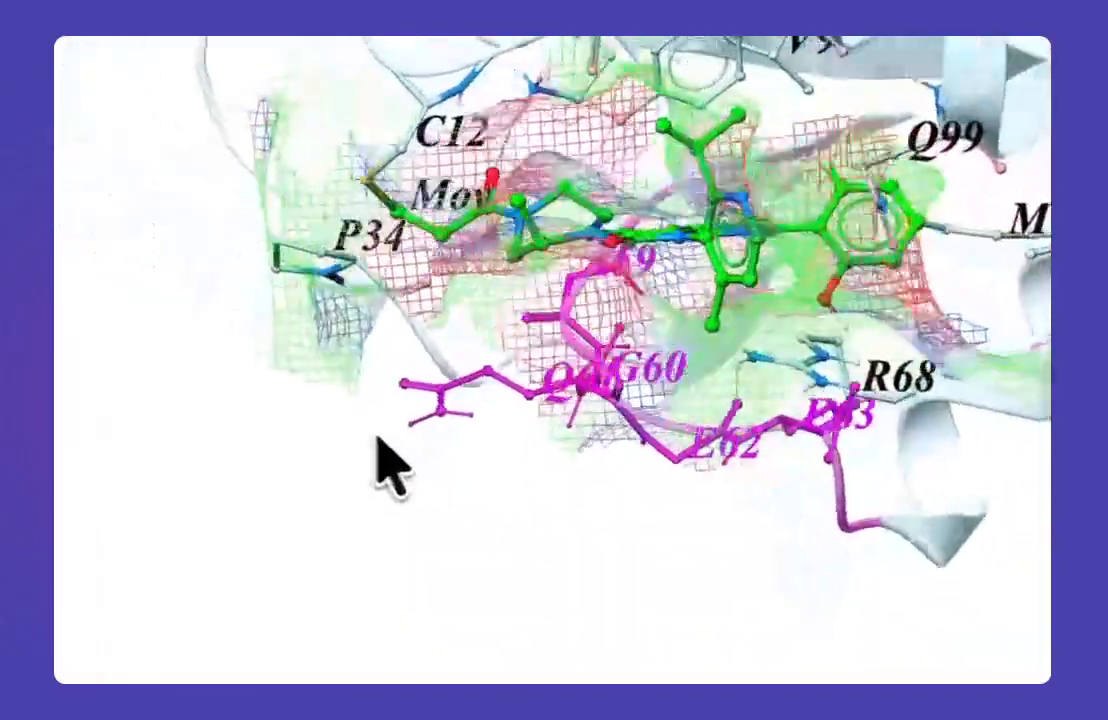
left_click_drag(375, 439, 446, 370)
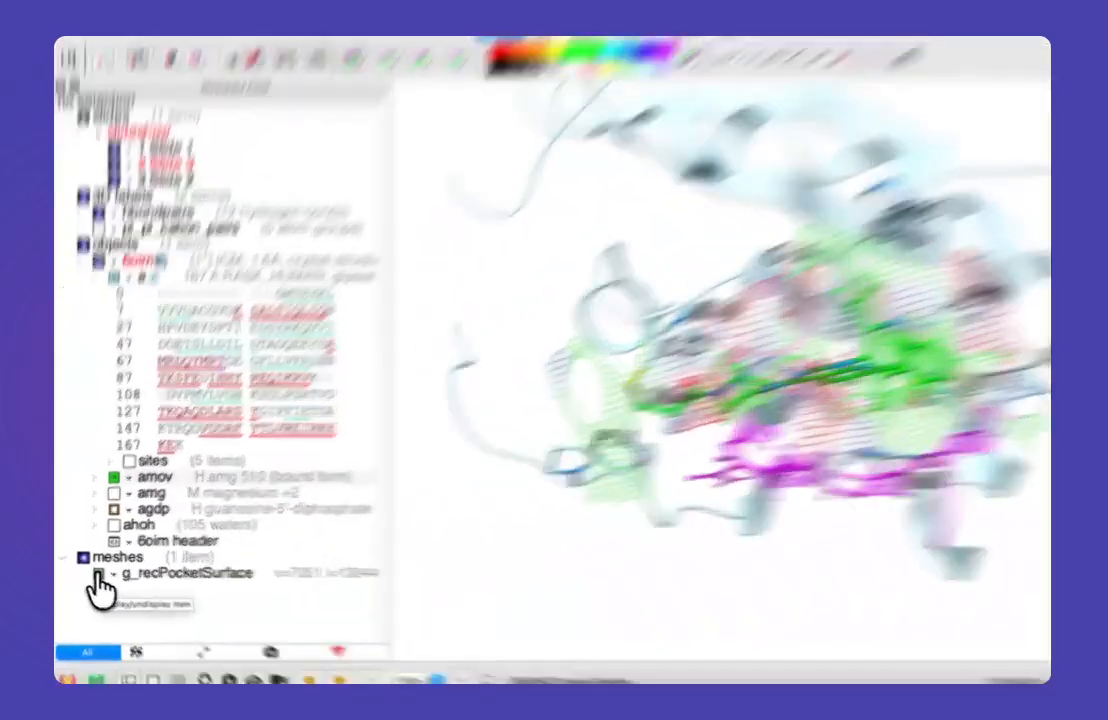
left_click(92, 573)
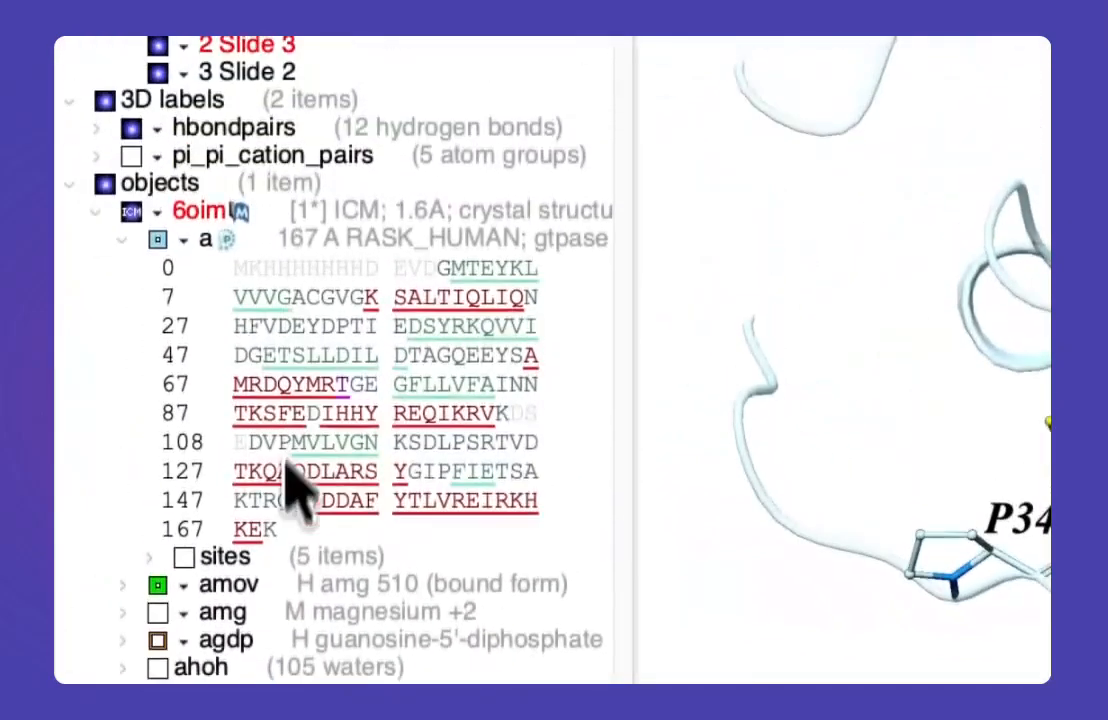
Step: Display the Receptor Pocket Mesh around the amov ligand without side-chain hydrogen bonds or residue labels
right_click(290, 412)
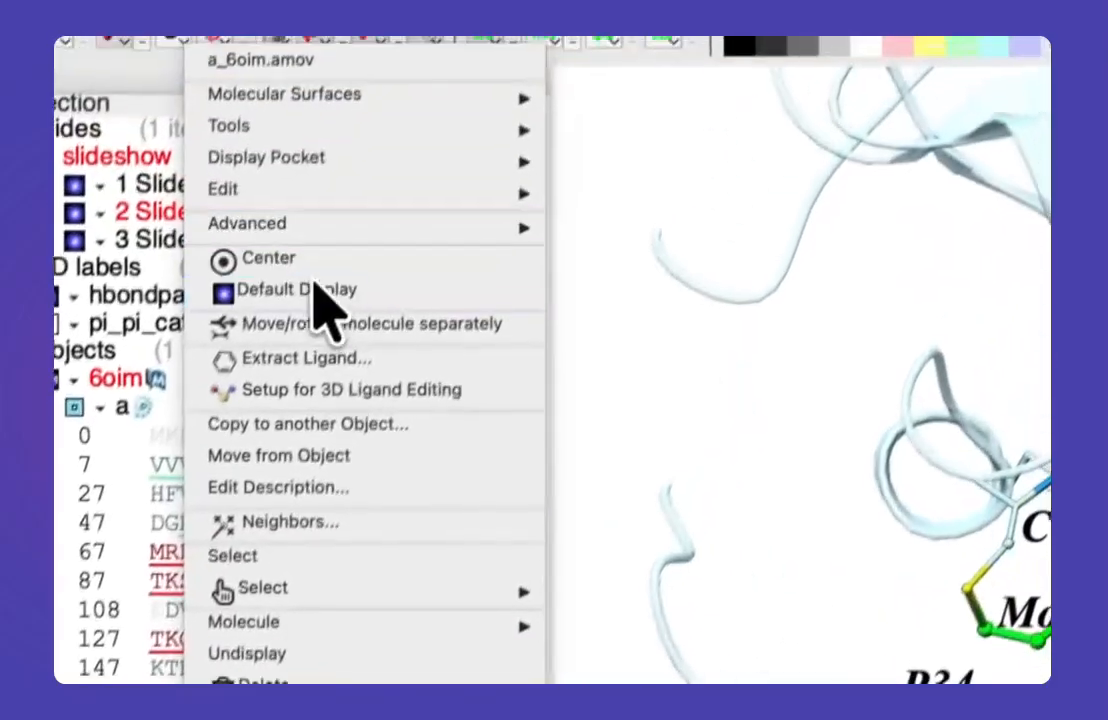
mouse_move(335, 175)
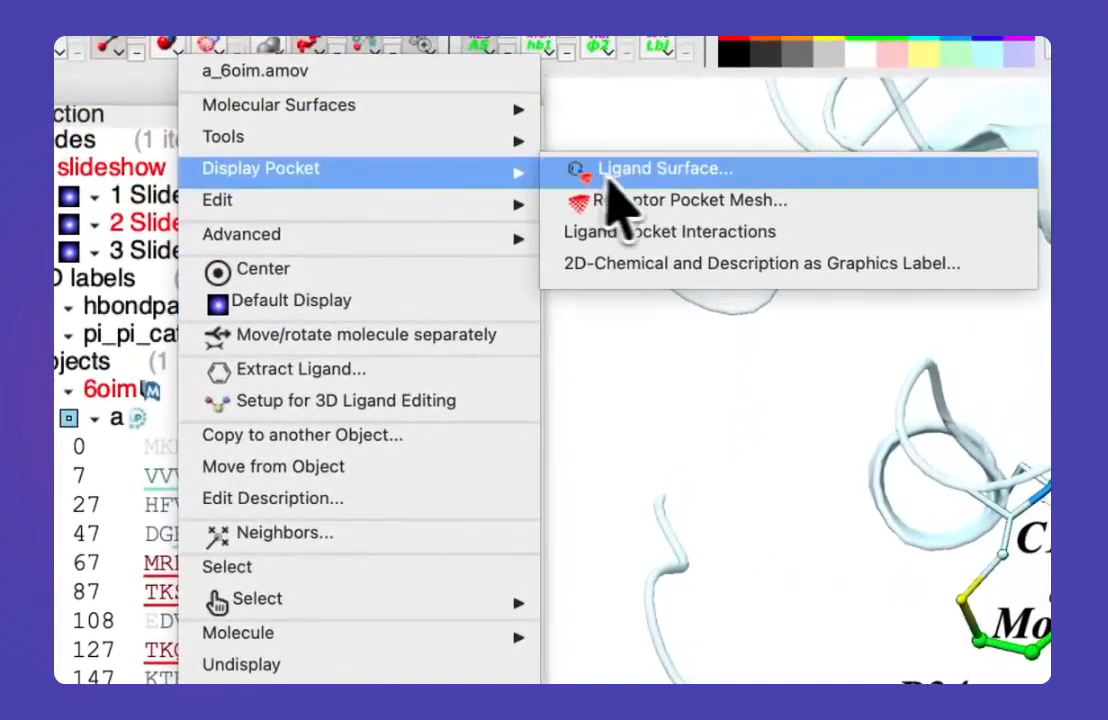
left_click(648, 210)
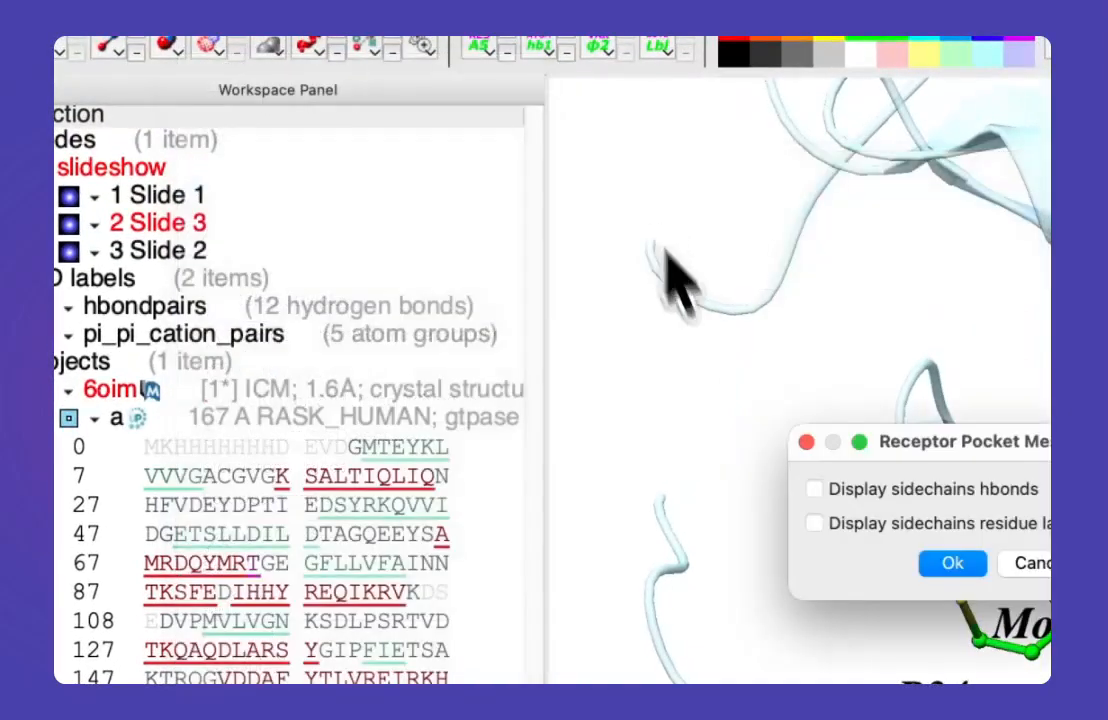
left_click(950, 563)
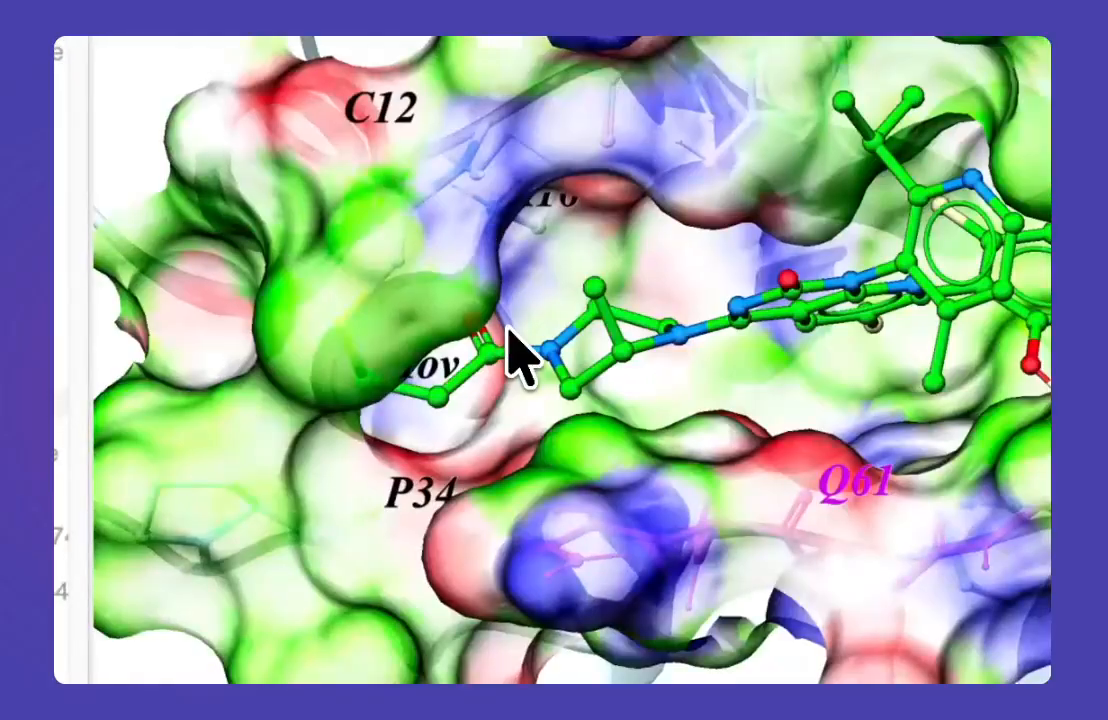
Step: Orient the view into the receptor pocket around the ligand and store it as a new slide
left_click_drag(508, 328, 560, 320)
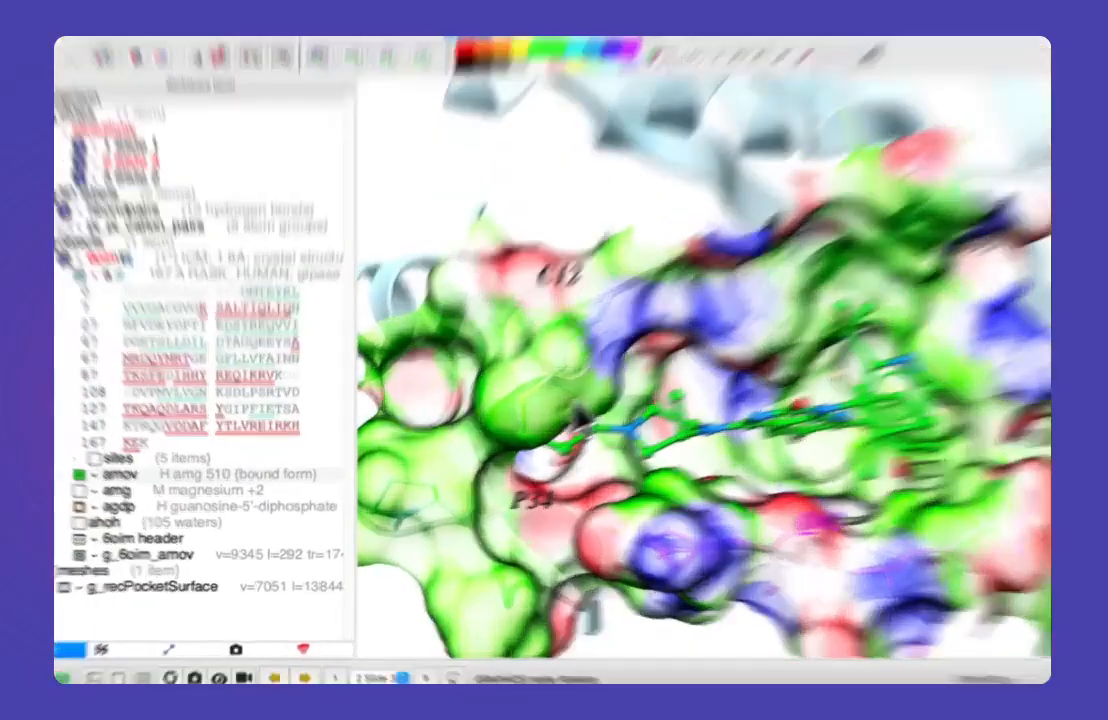
middle_click_drag(533, 428, 535, 357)
scroll(499, 285, "up", 4)
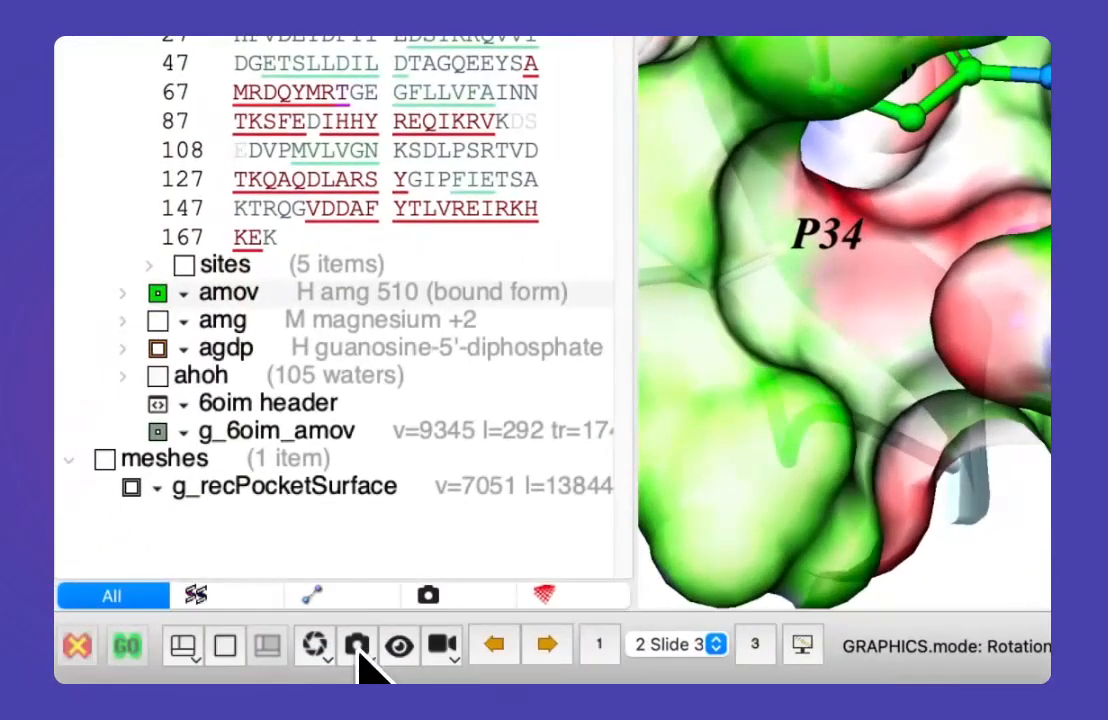
left_click(359, 646)
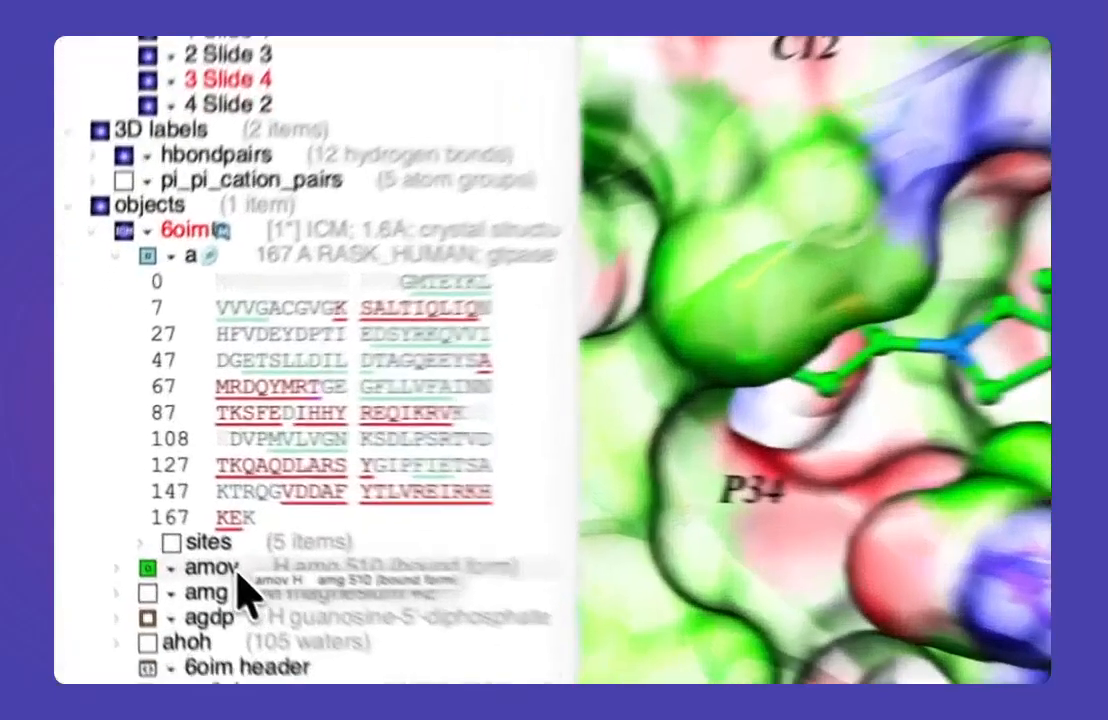
Step: Create a 2D interaction diagram for the amov ligand with hydrophobic distance cutoff 4.50, hydrogen bond strength 0.80 and residue label style A5
right_click(155, 508)
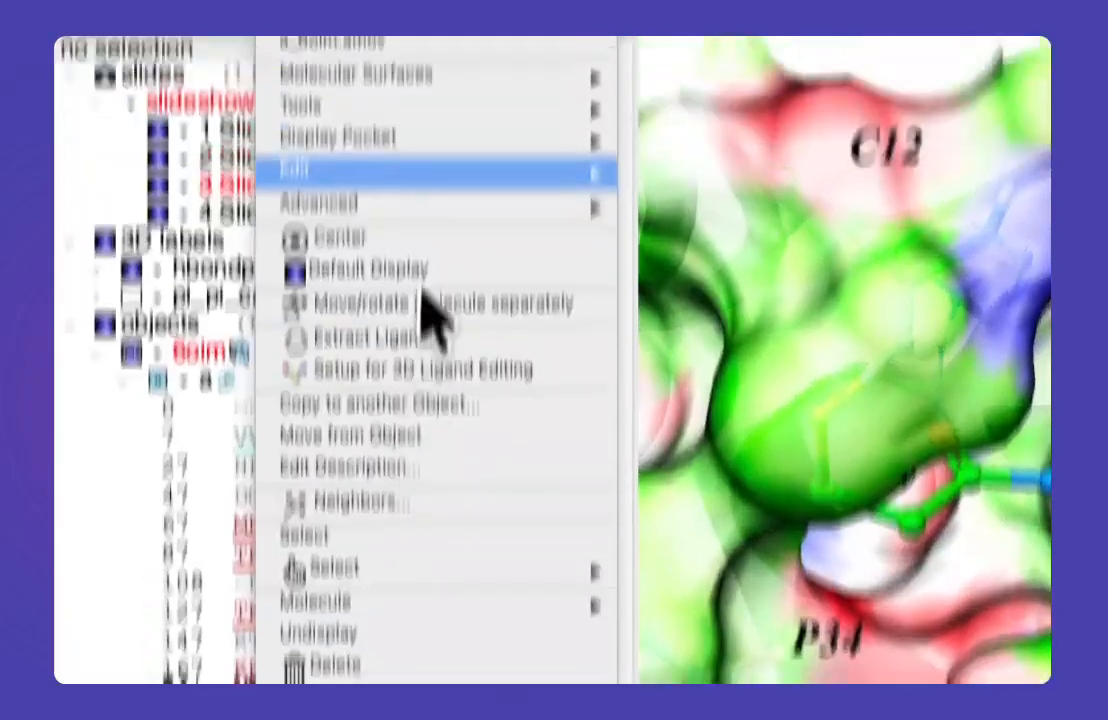
mouse_move(433, 321)
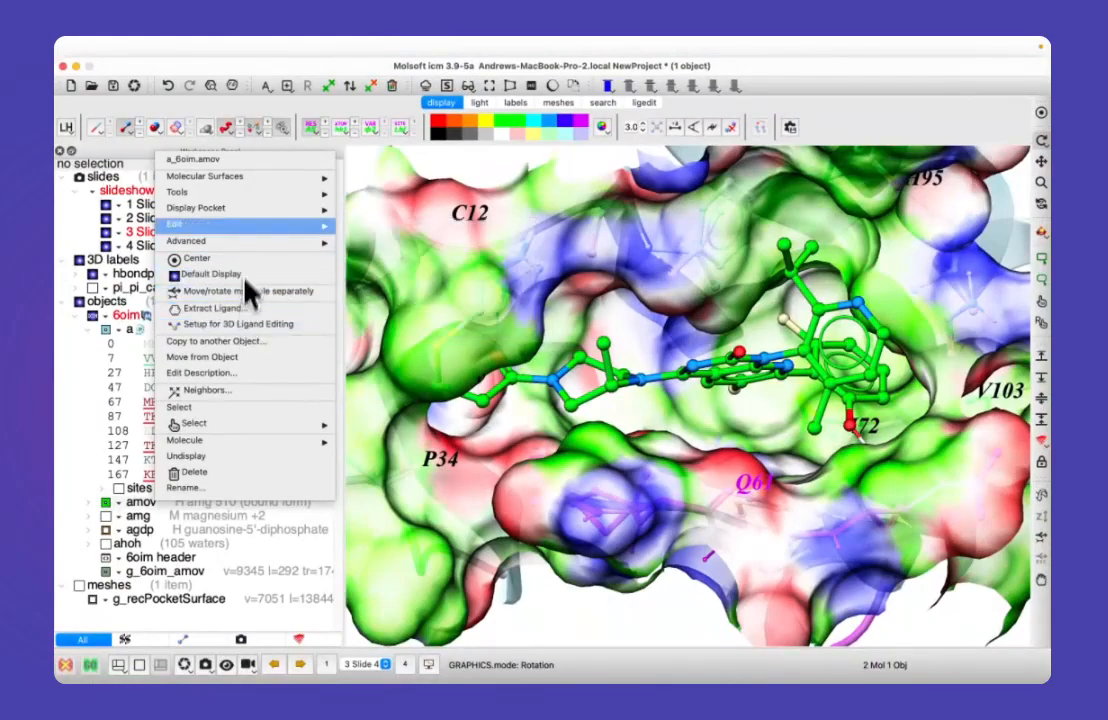
mouse_move(250, 197)
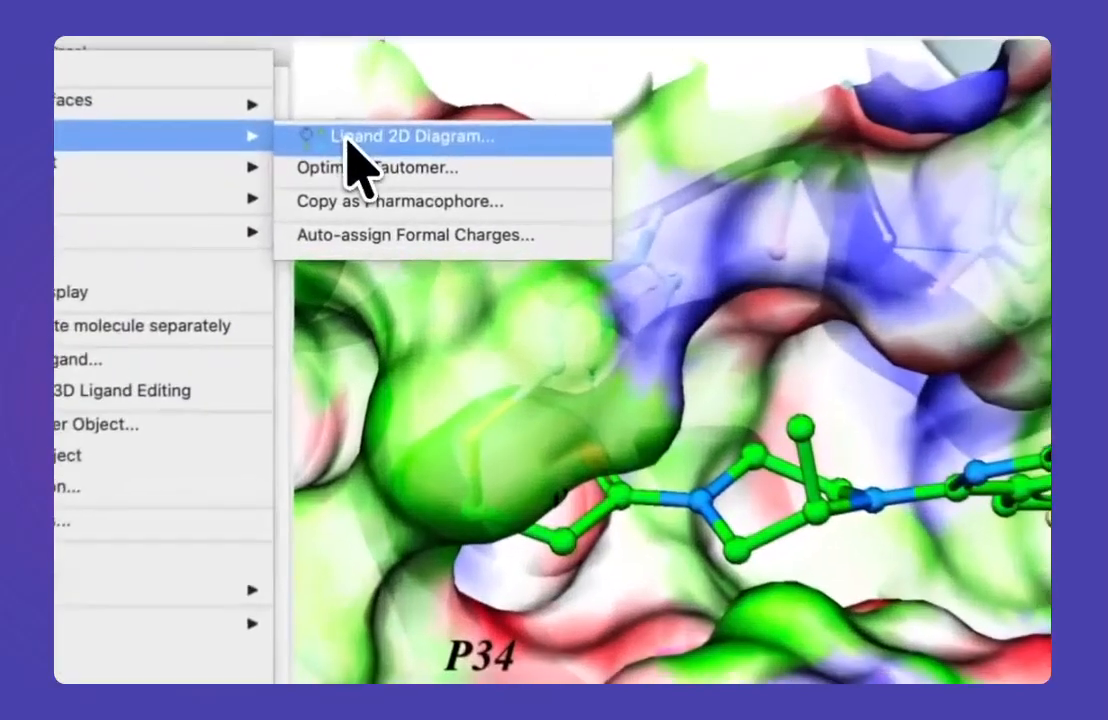
left_click(357, 196)
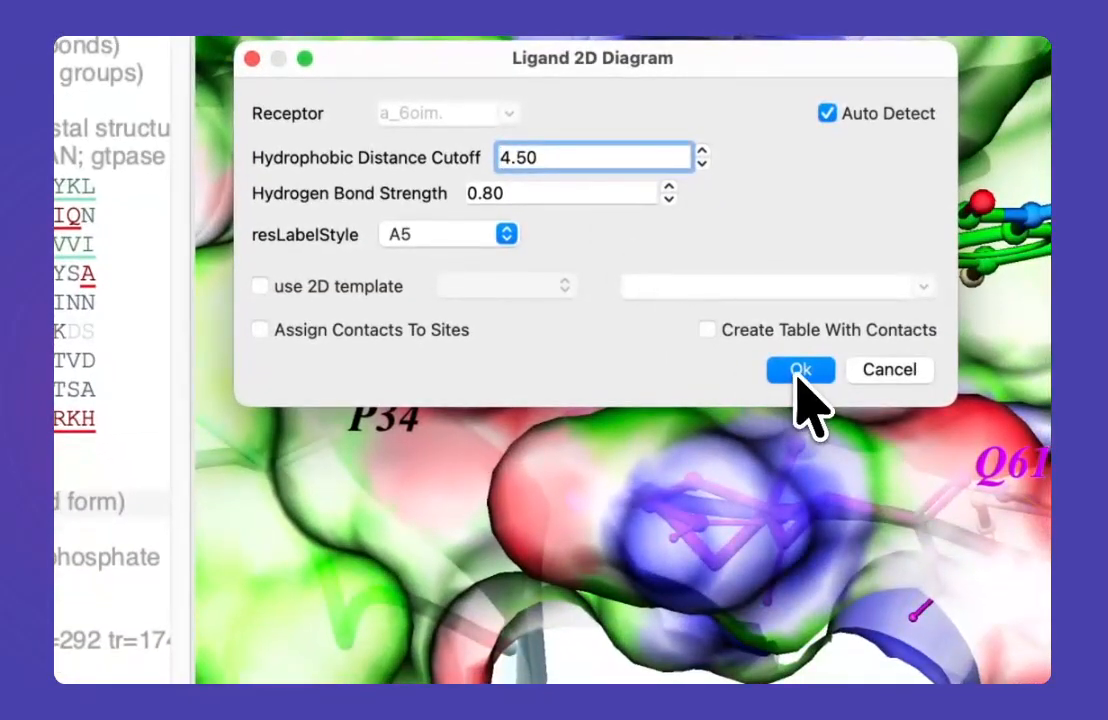
left_click(800, 372)
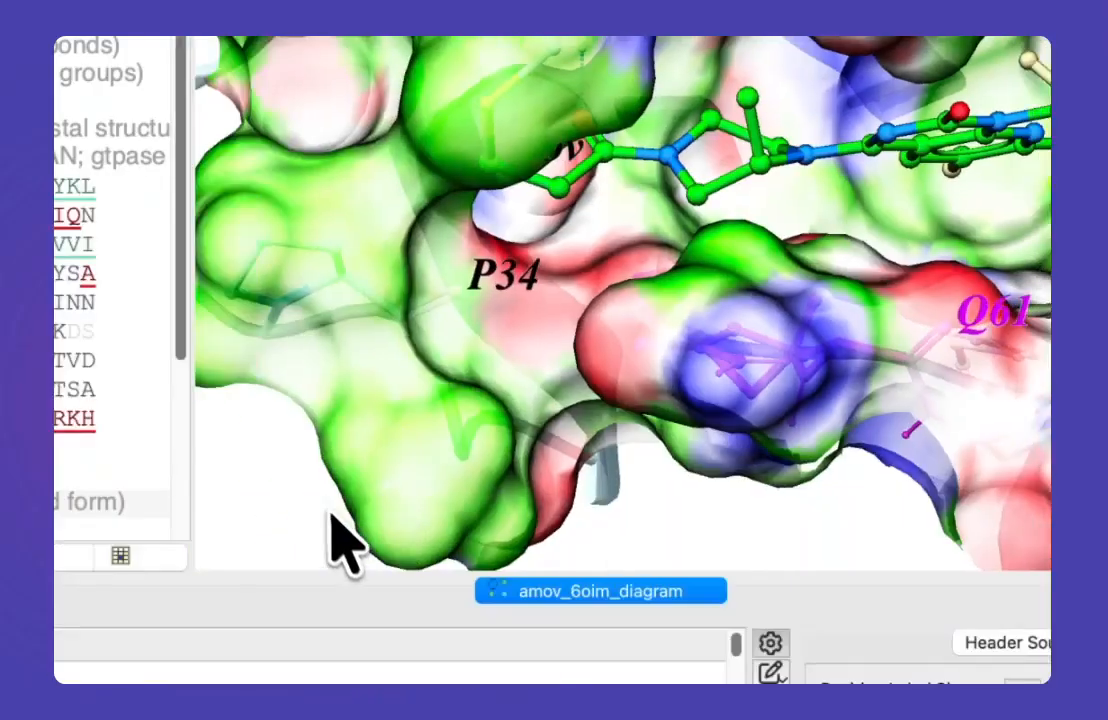
Step: Enlarge the amov_6oim_diagram pane to examine the ligand's residue contacts, and give the space back to the 3D view
mouse_move(397, 572)
middle_mouse_down()
mouse_move(393, 518)
mouse_move(405, 577)
middle_mouse_up()
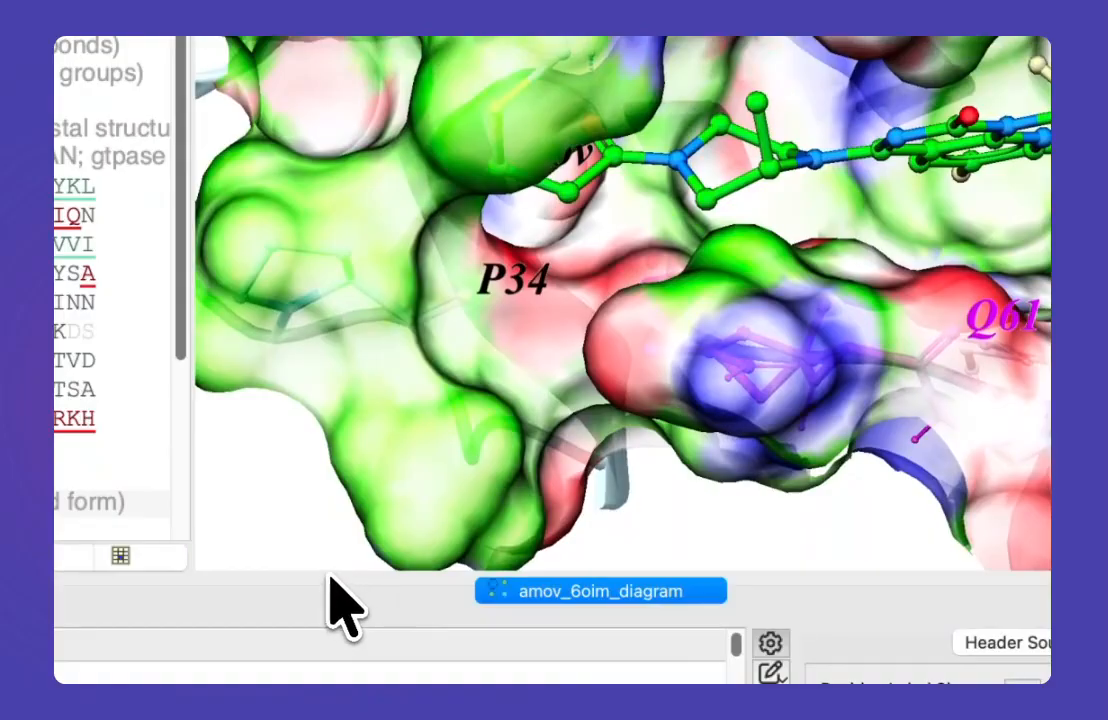
left_click_drag(335, 573, 327, 185)
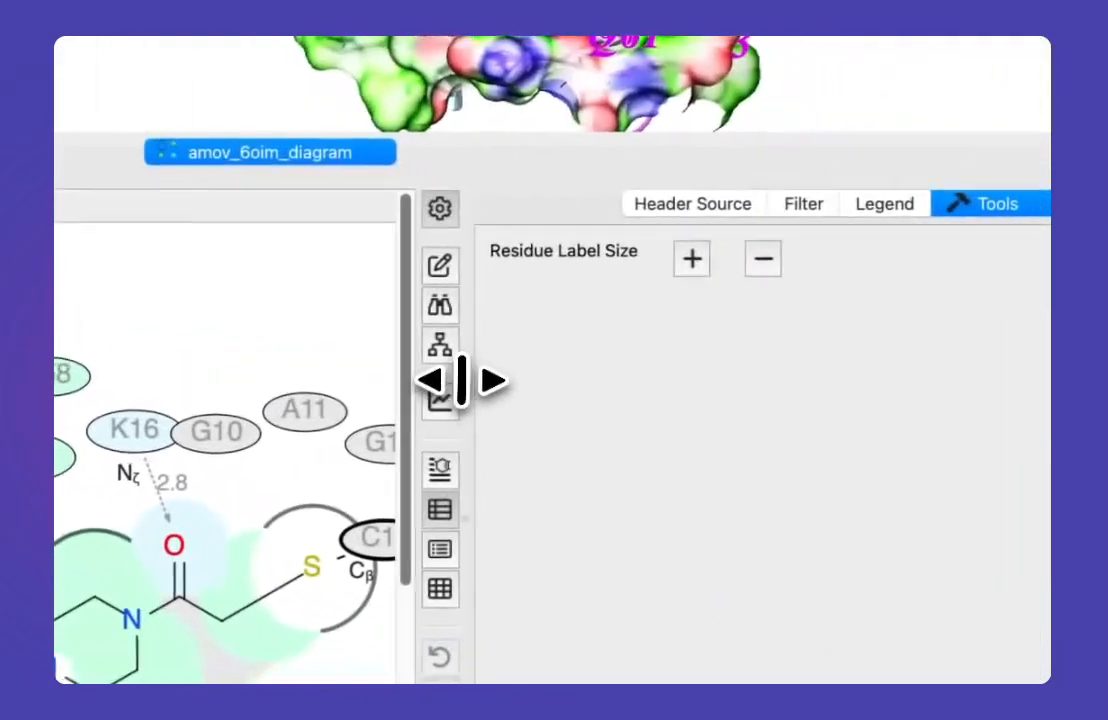
left_click_drag(457, 381, 767, 415)
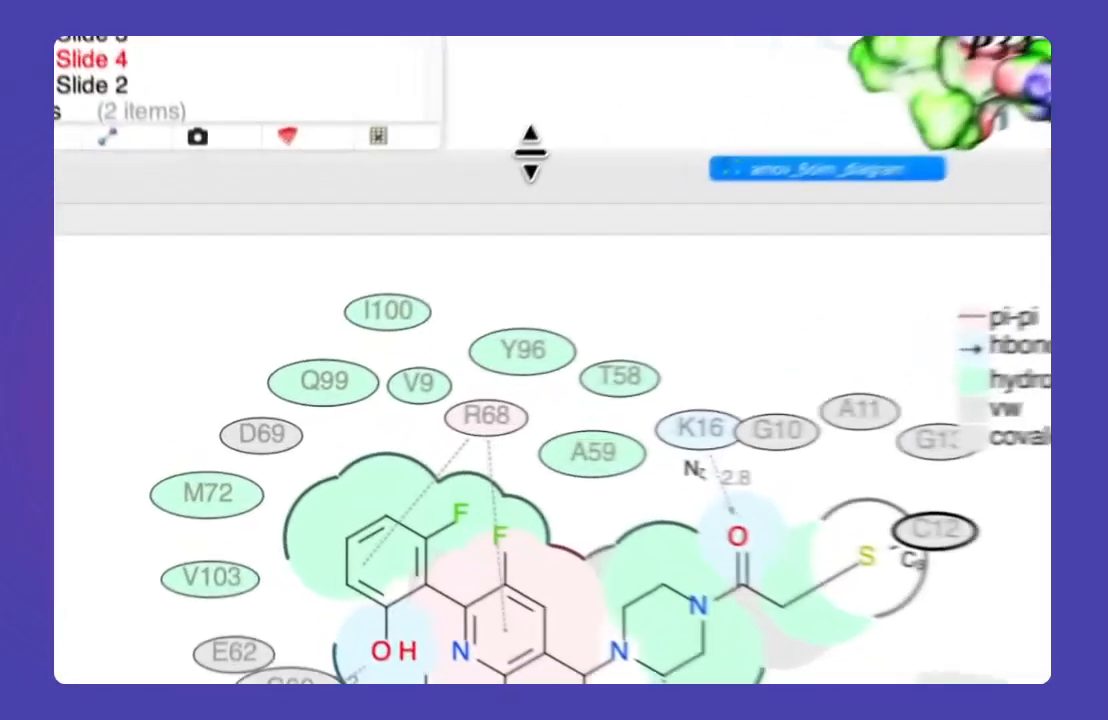
left_click_drag(391, 290, 375, 489)
left_click_drag(455, 360, 455, 197)
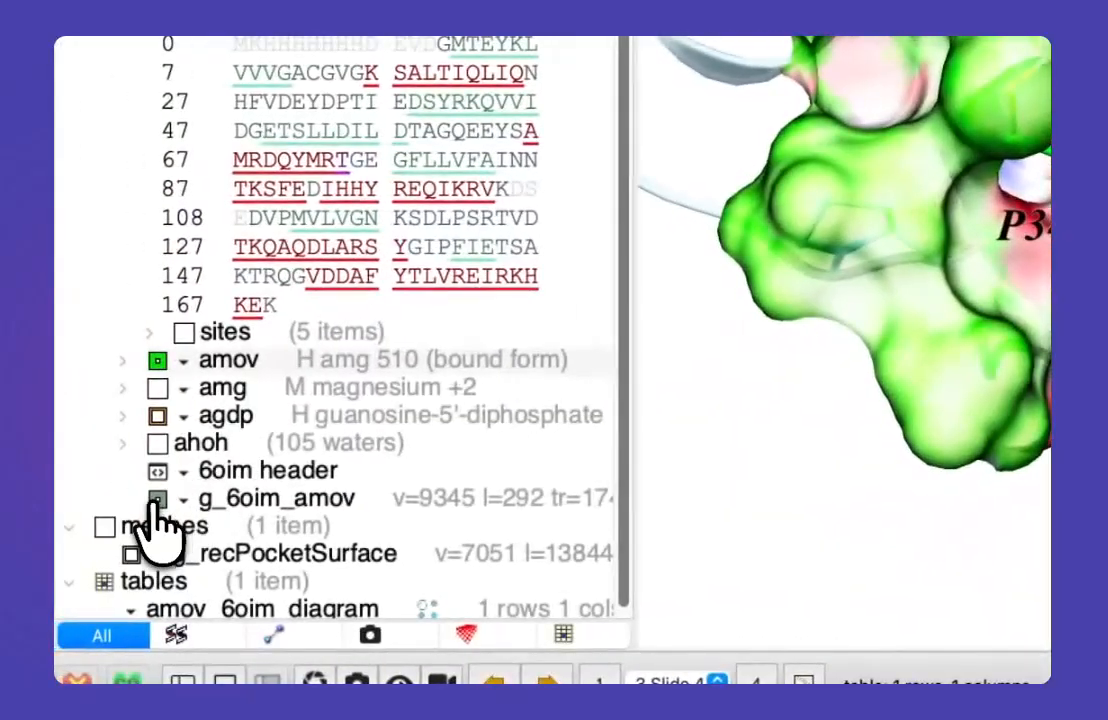
Step: Hide the receptor pocket surface around the ligand, and load the structure 4obe through a PDB search
left_click(156, 499)
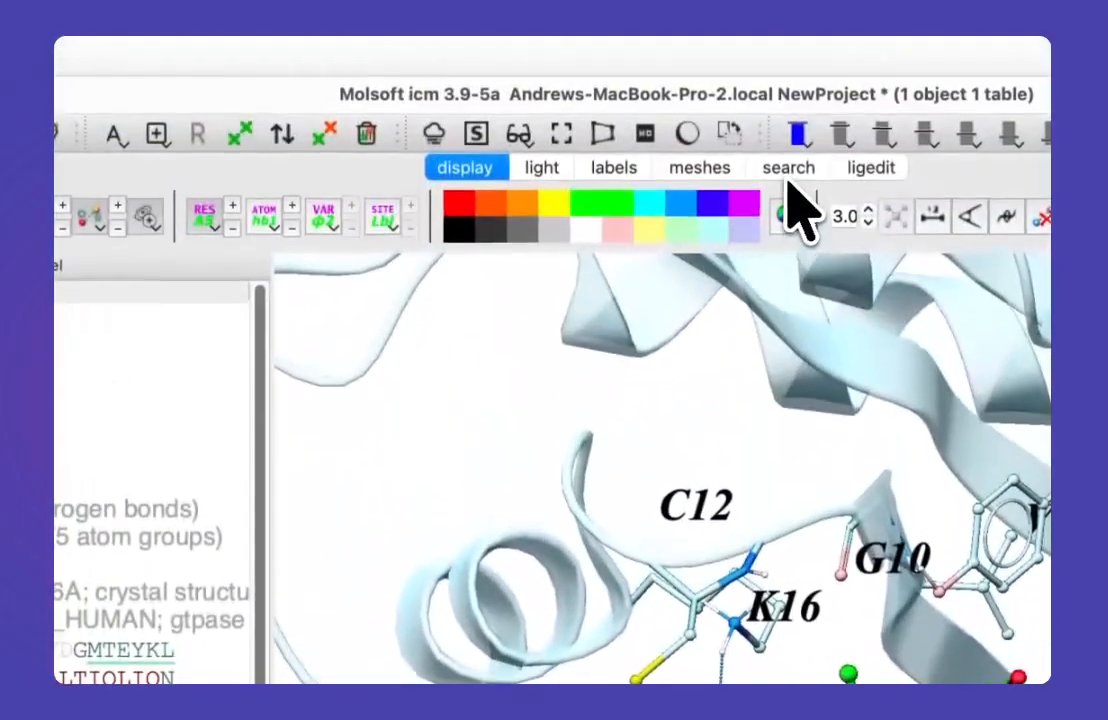
left_click(787, 168)
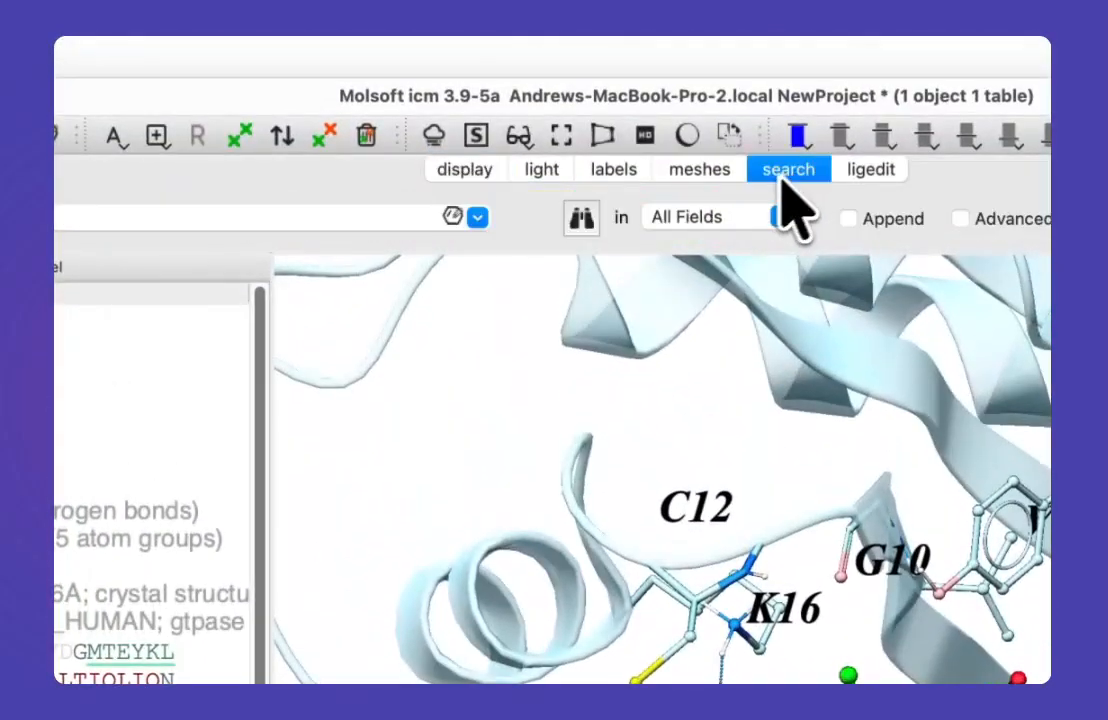
left_click(465, 218)
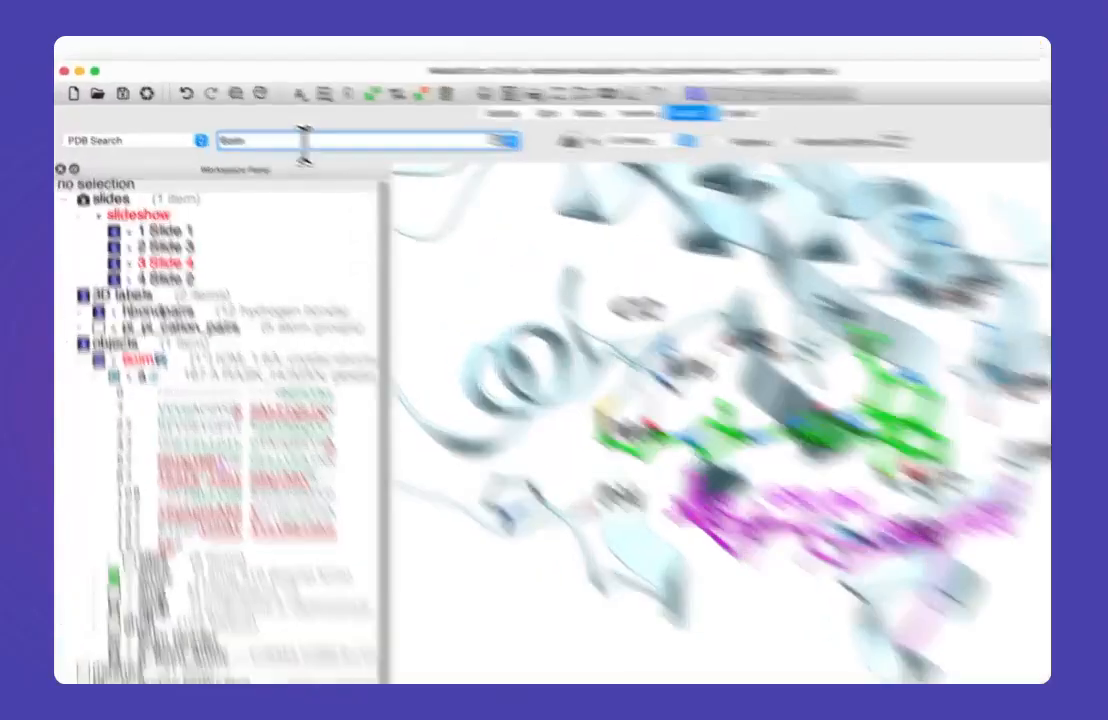
double_click(270, 130)
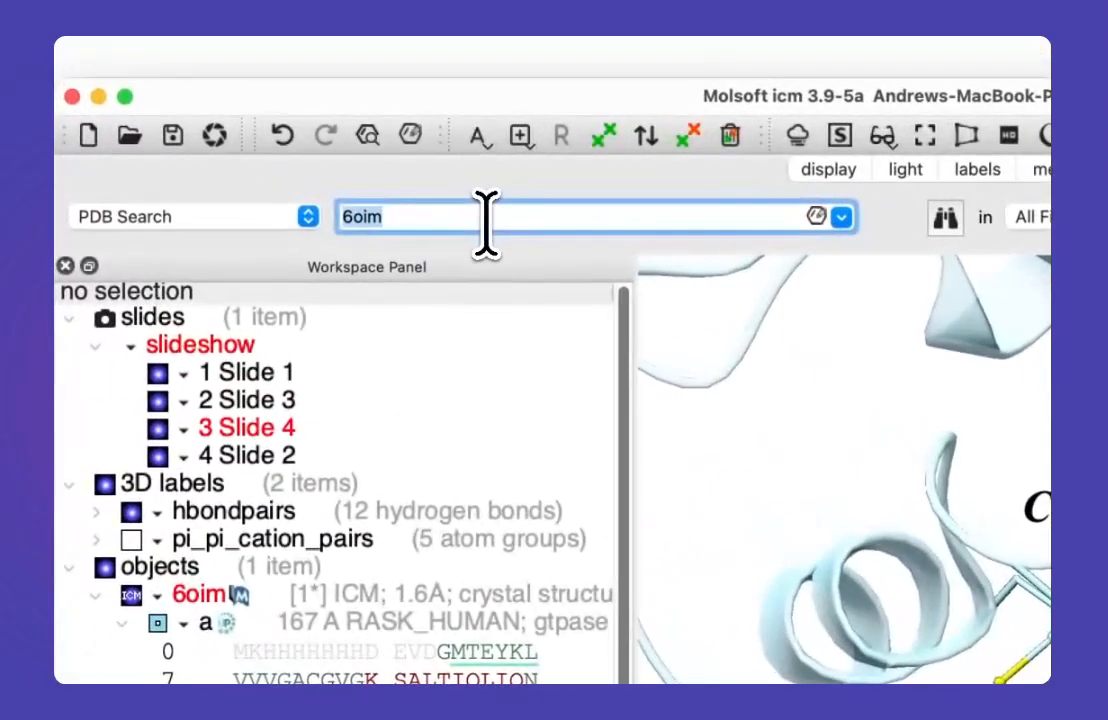
type("4")
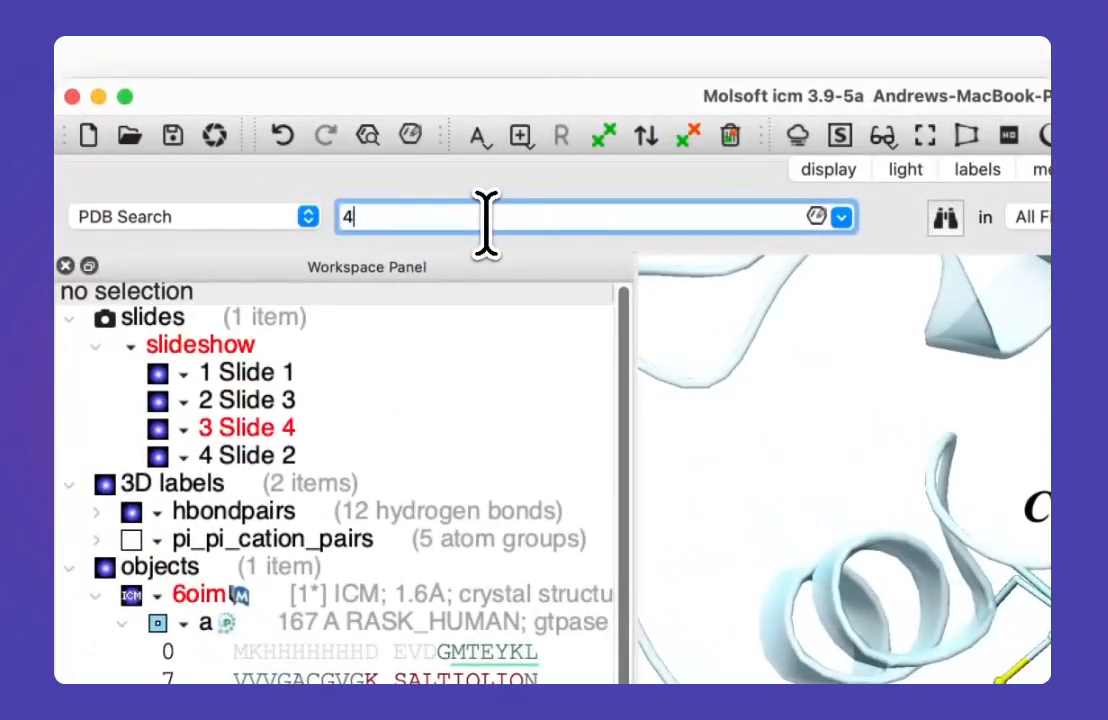
type("obe")
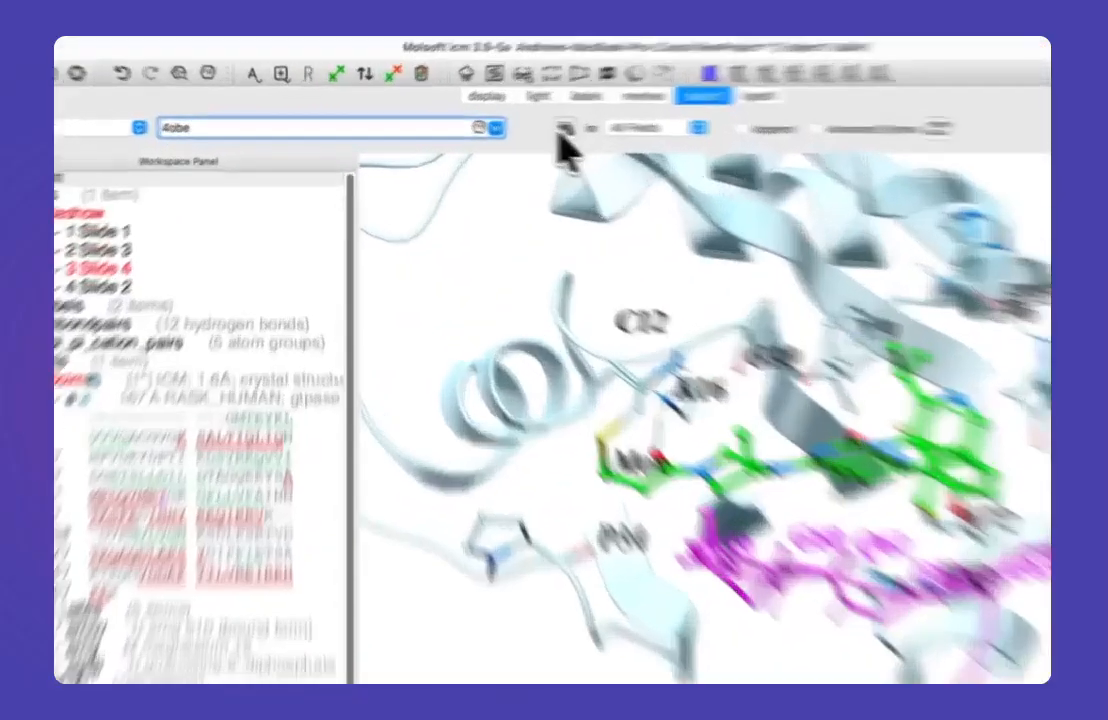
left_click(500, 127)
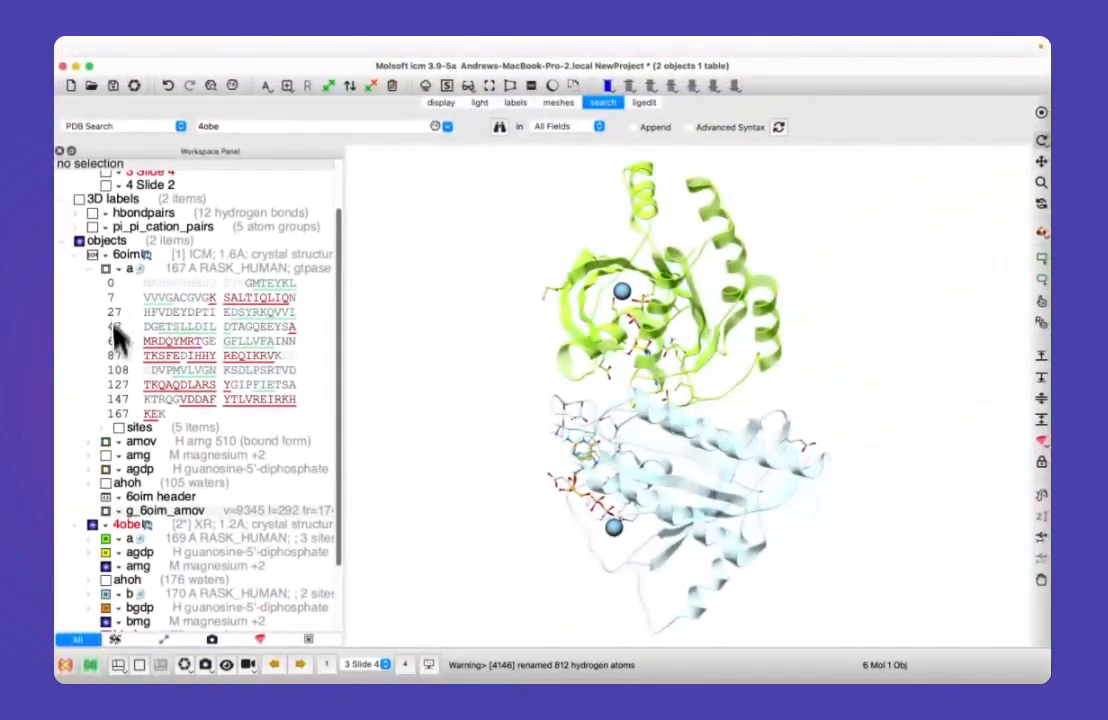
Step: Hide chain b of 4obe with its bgdp and bmg, and display chain a of 6oim alongside 4obe chain a
scroll(138, 440, "down", 3)
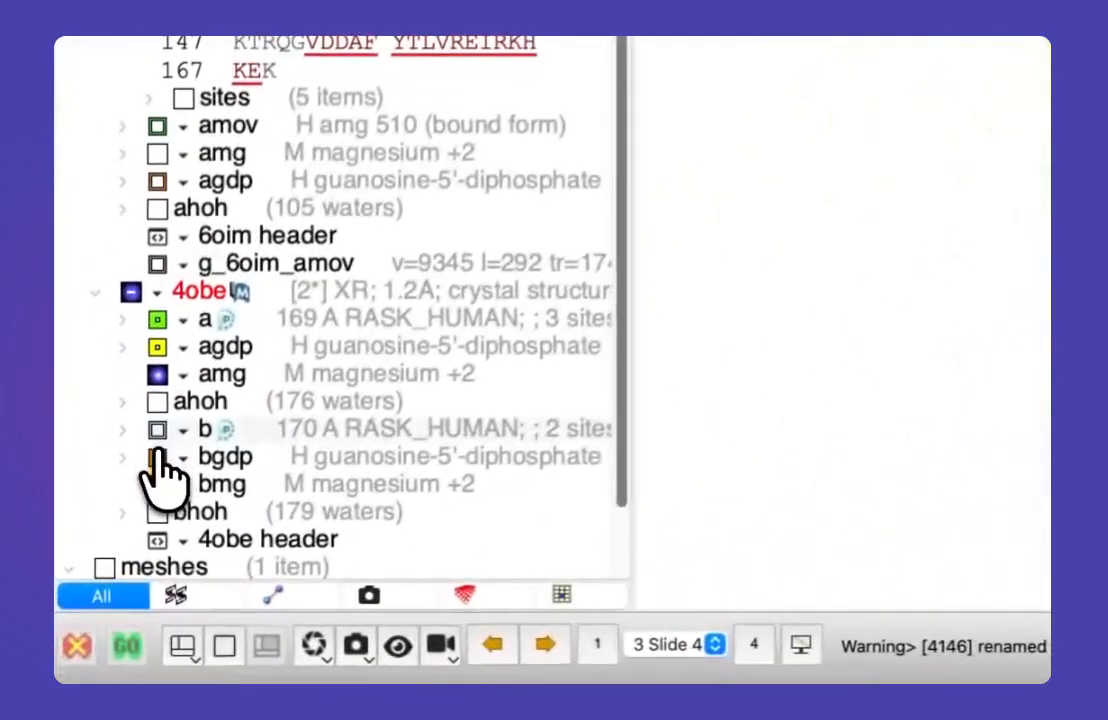
left_click(158, 484)
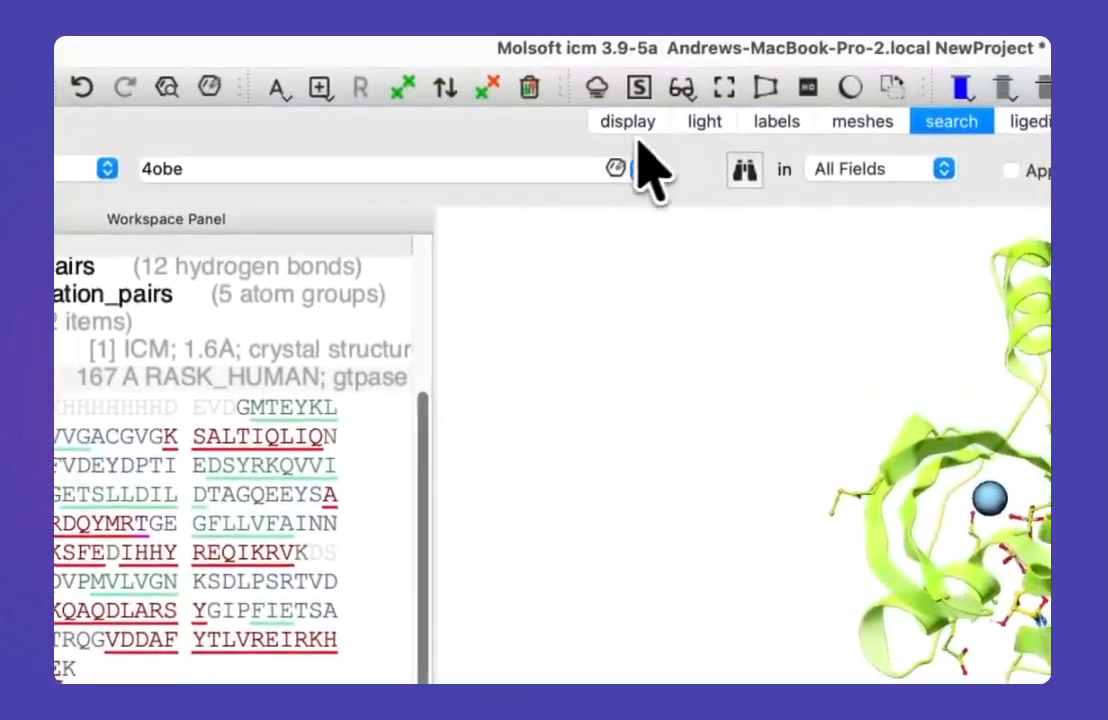
Step: Superimpose chain a of 4obe onto chain a of 6oim, keeping 6oim as the static object, and clear the selection
left_click(605, 54)
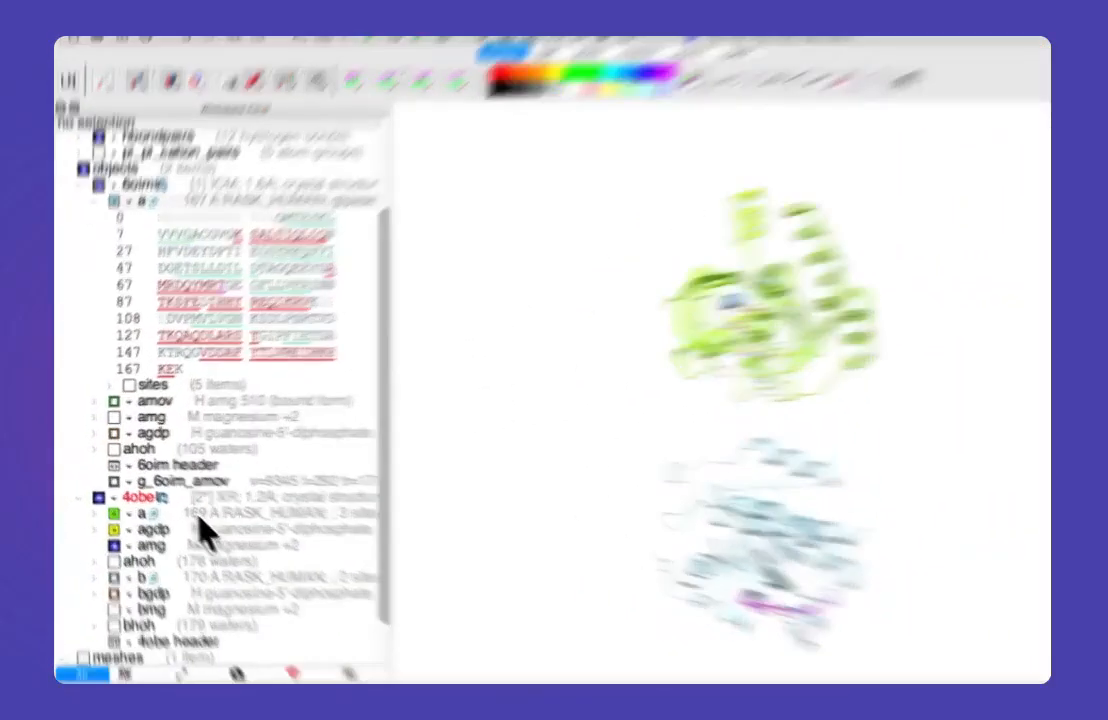
left_click(179, 505)
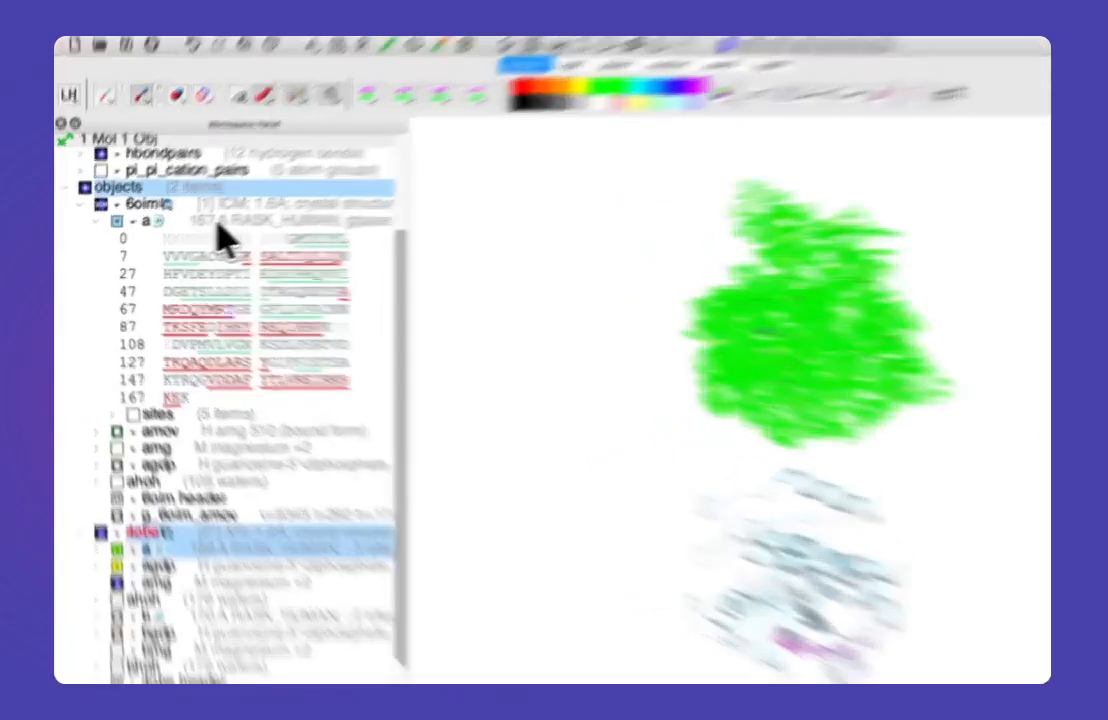
left_click(188, 234)
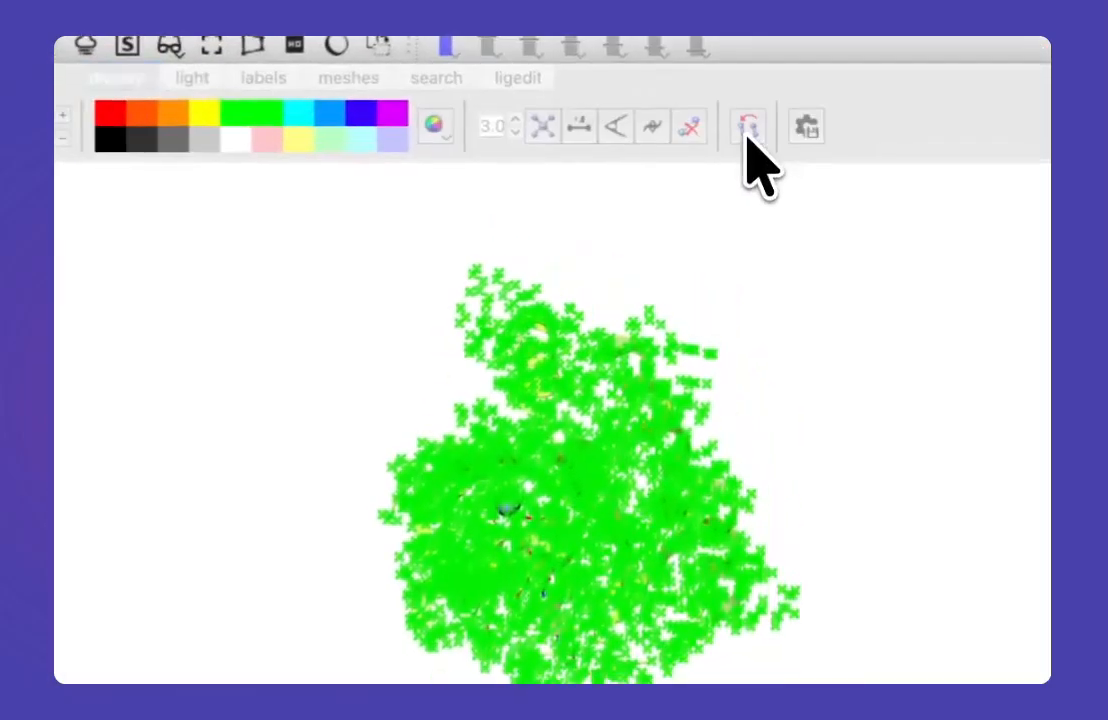
left_click(760, 130)
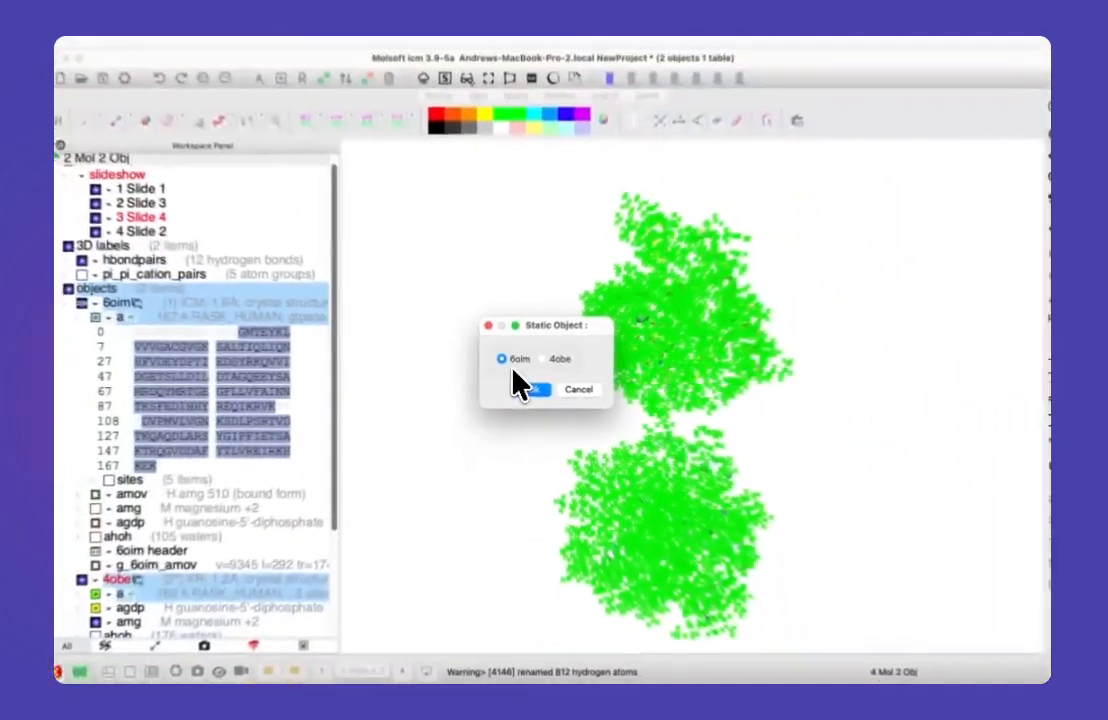
left_click(530, 390)
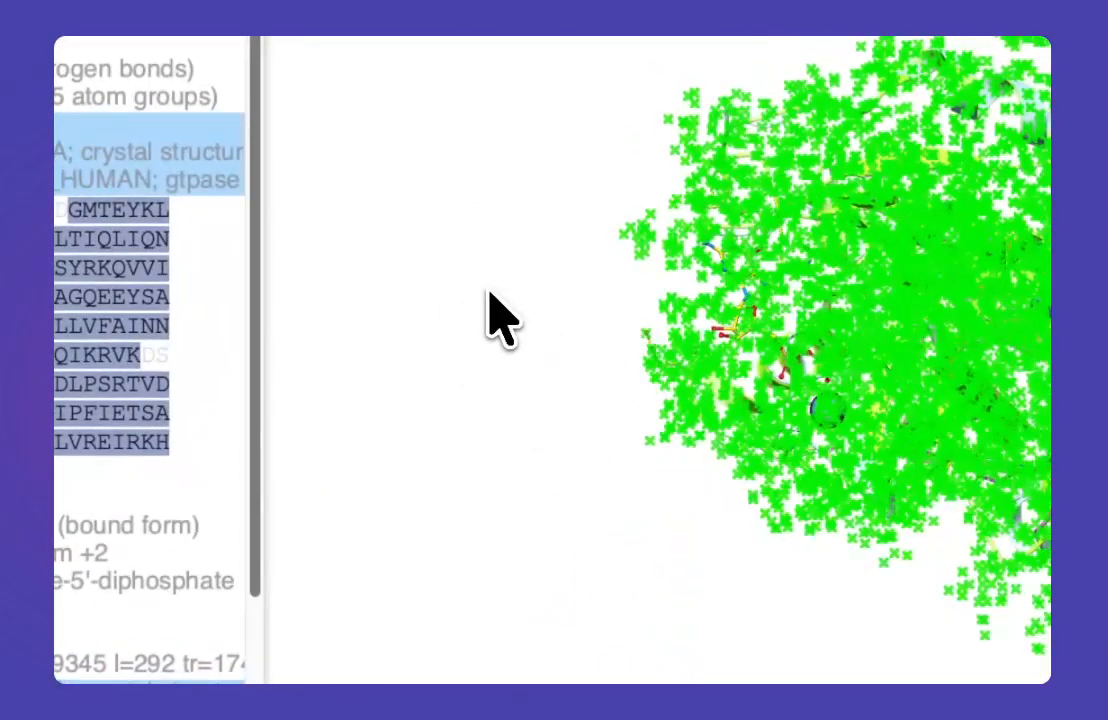
left_click(492, 304)
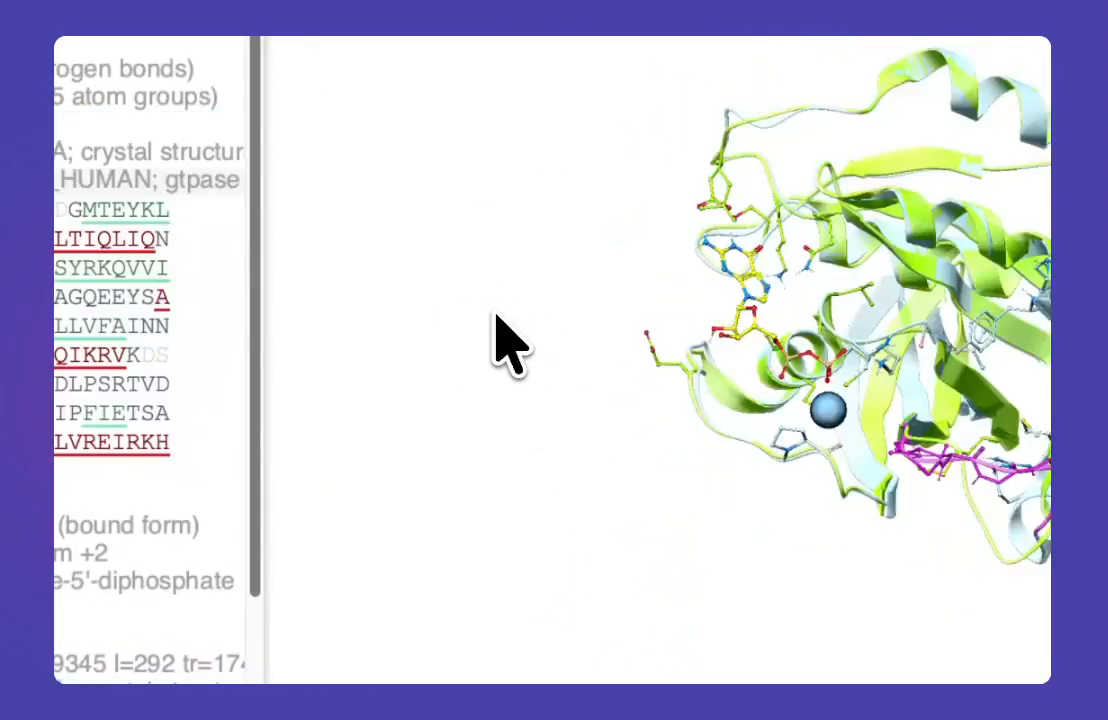
Step: Expand the sequence of 4obe chain a and colour its DTAGQEEYSAMRDQYM loop region red
left_click_drag(492, 505, 509, 220)
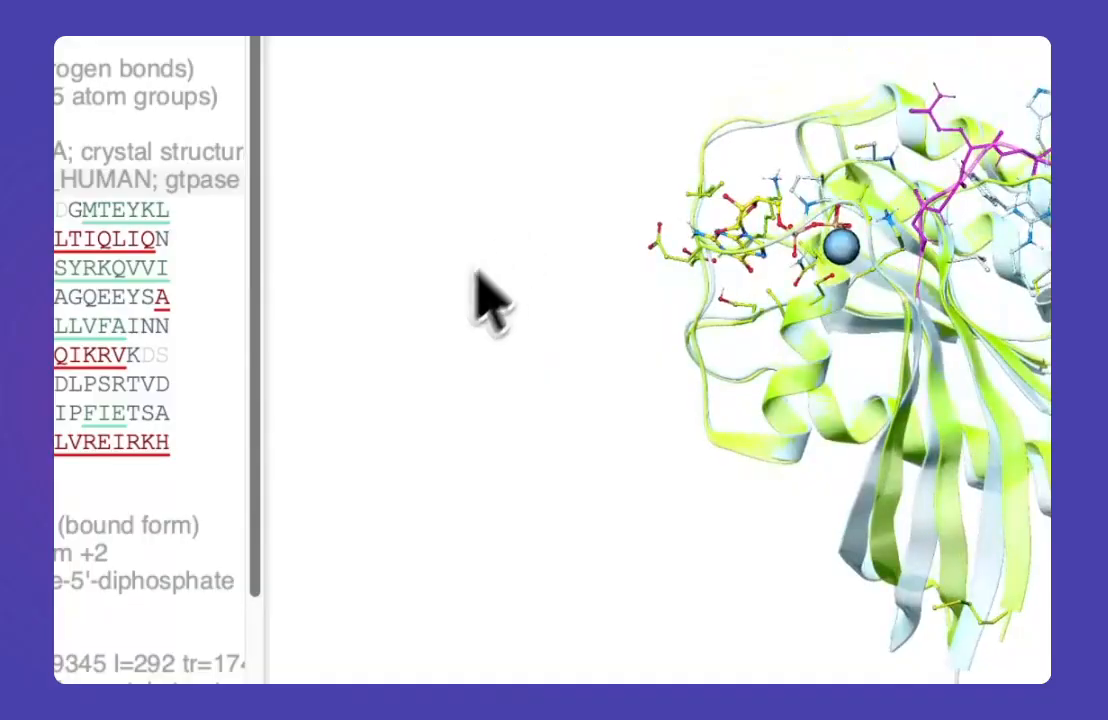
scroll(316, 330, "up", 6)
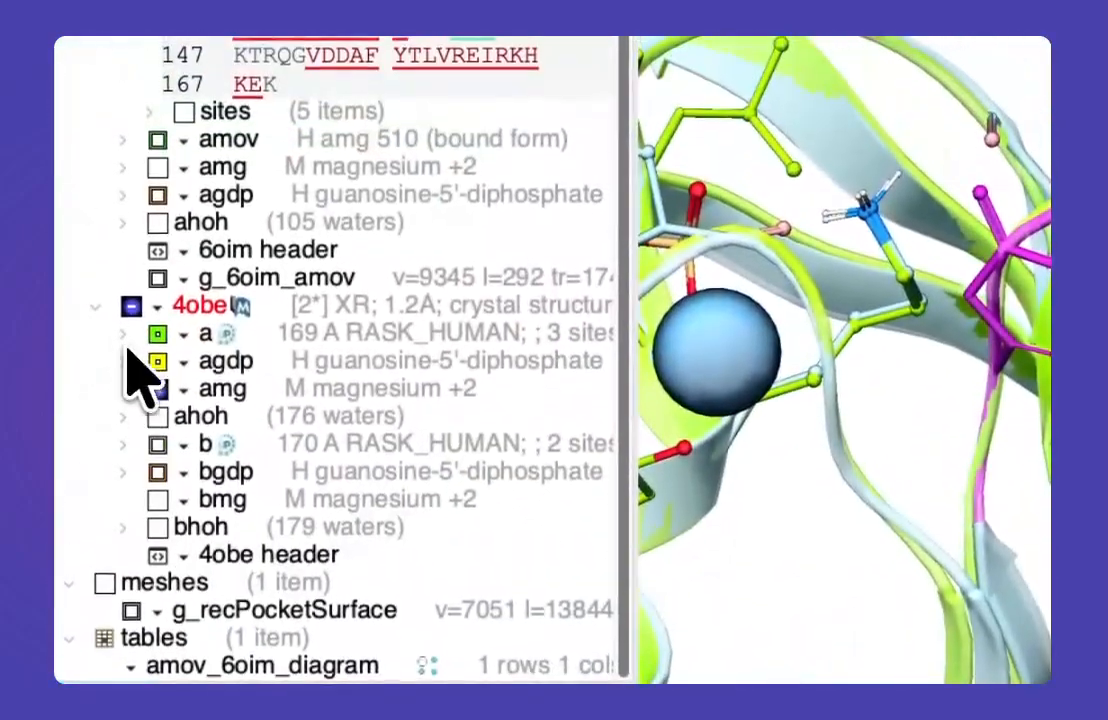
left_click(123, 335)
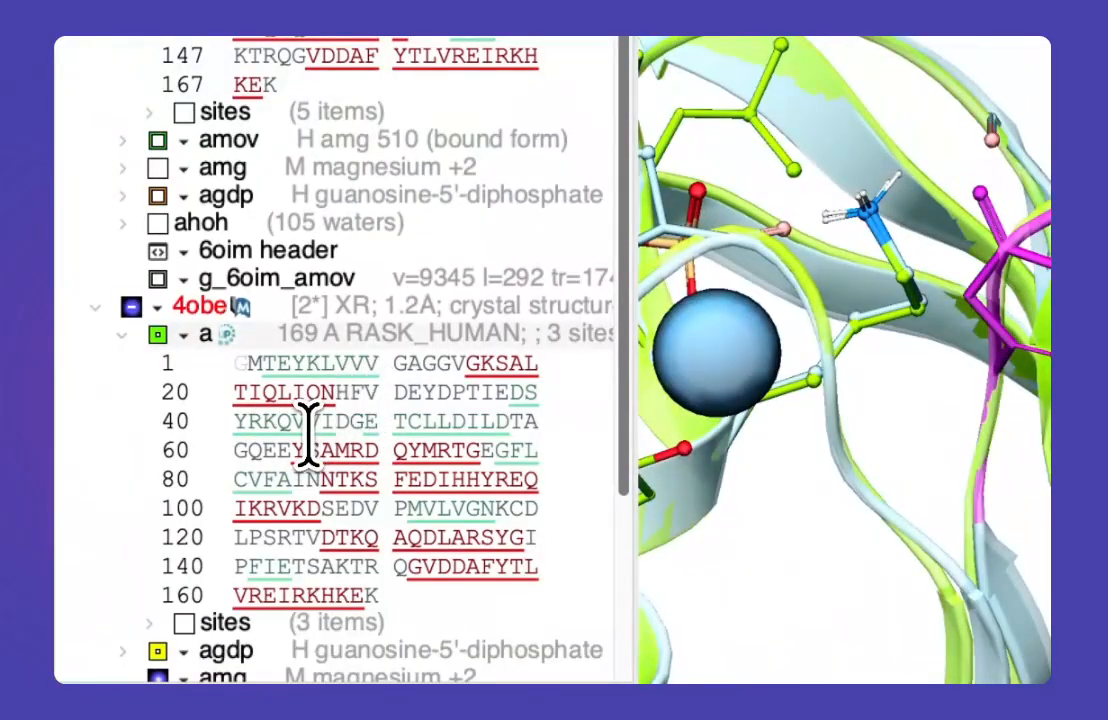
left_click_drag(497, 420, 525, 418)
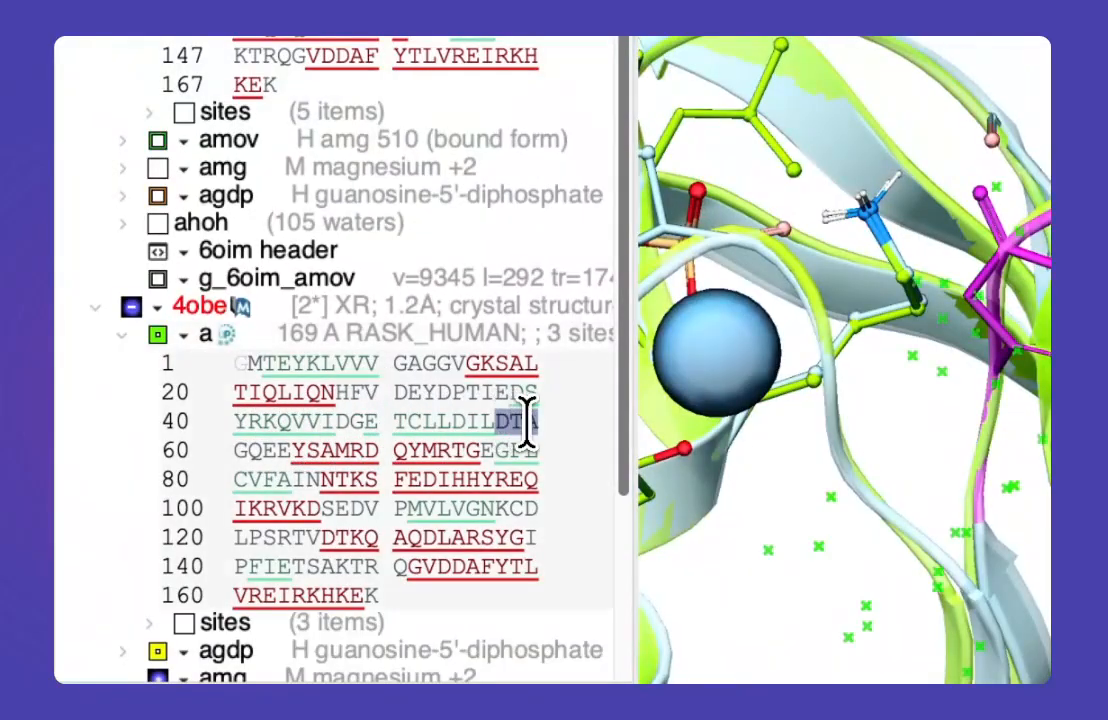
left_click_drag(273, 447, 283, 448)
left_click(472, 422)
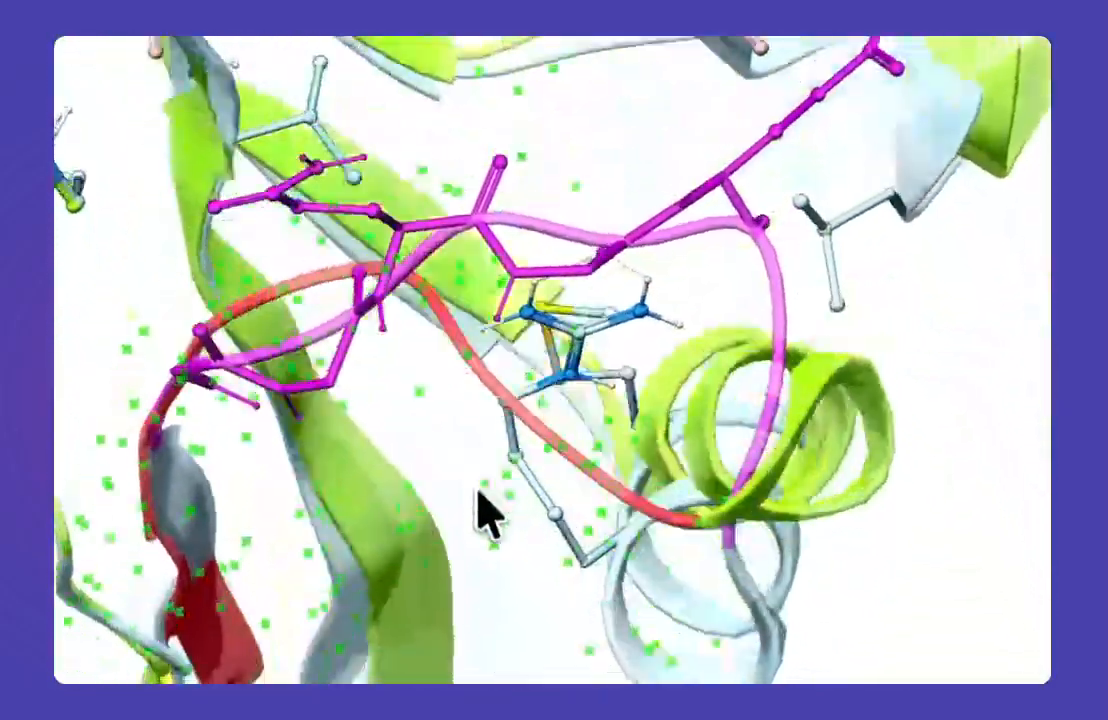
left_click_drag(478, 487, 522, 567)
Step: Display the amov ligand of 6oim and orient the view to compare the red 4obe loop with the magenta 6oim loop
left_click(942, 333)
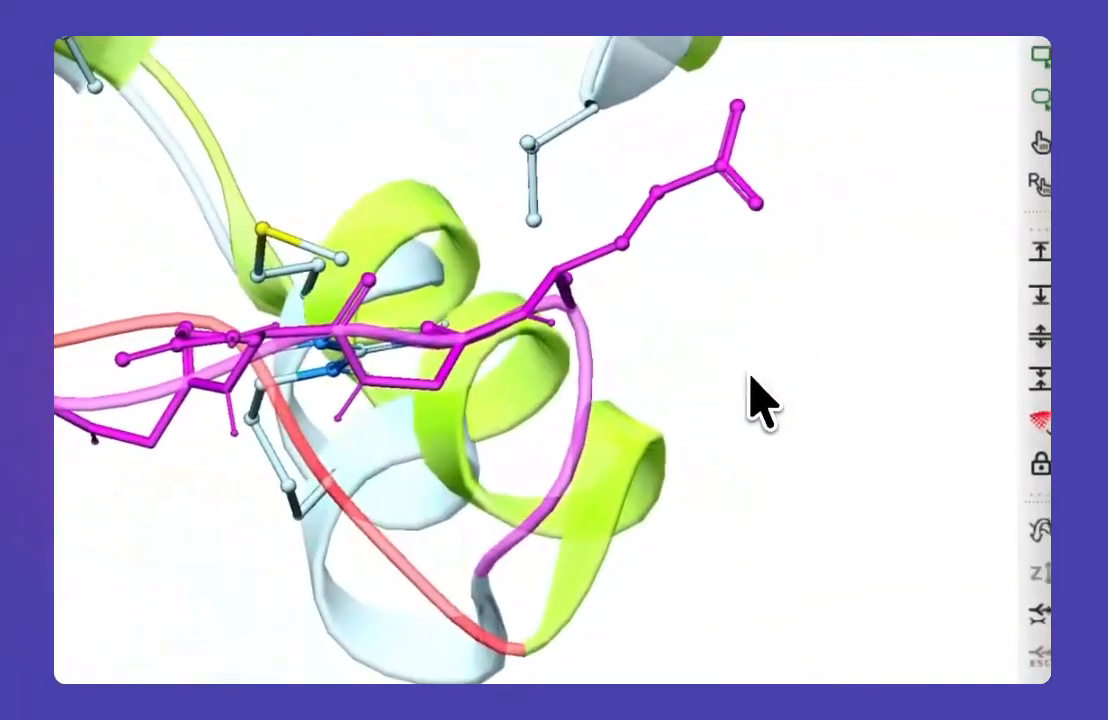
left_click_drag(751, 376, 725, 347)
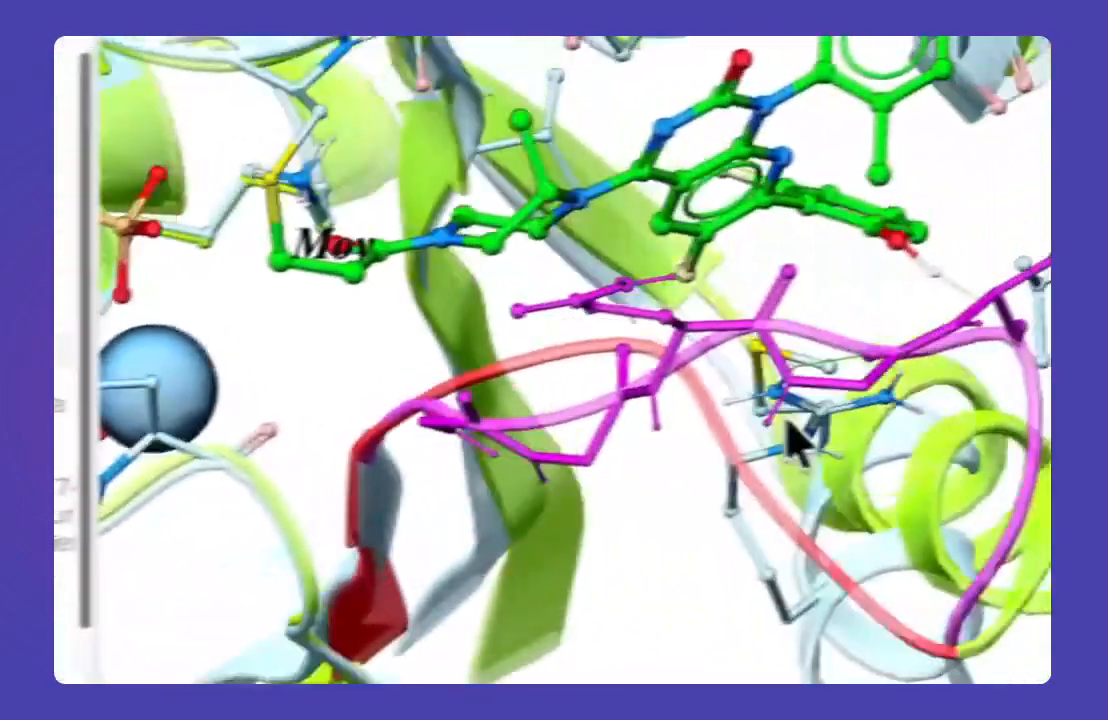
left_click_drag(791, 440, 630, 382)
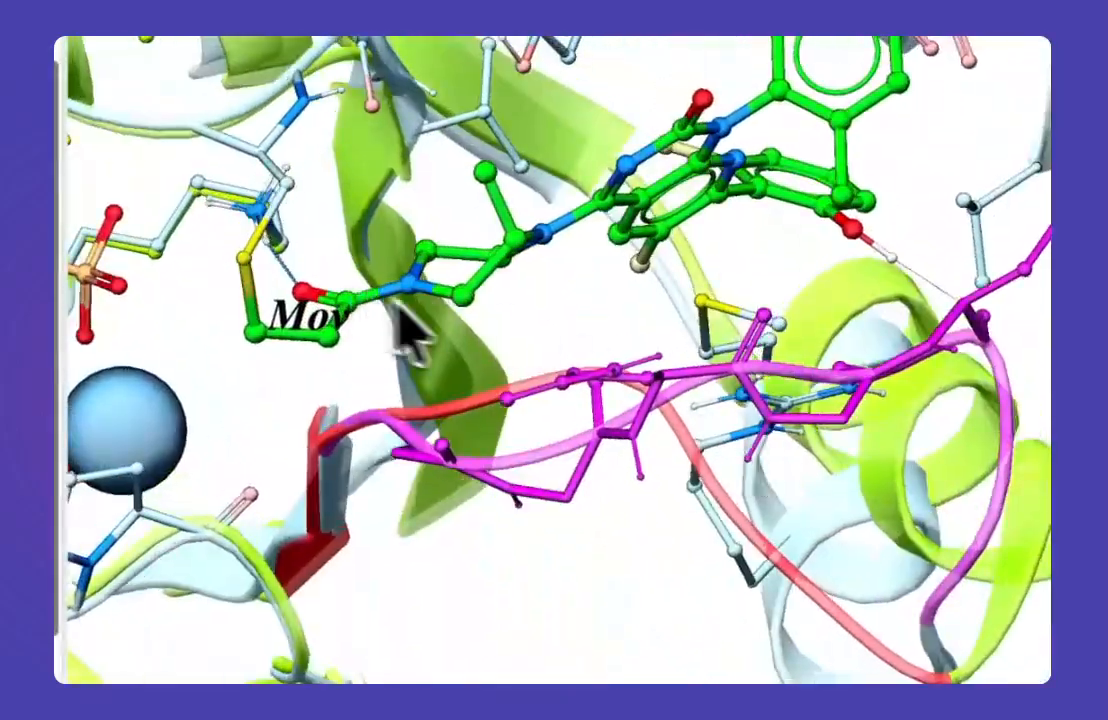